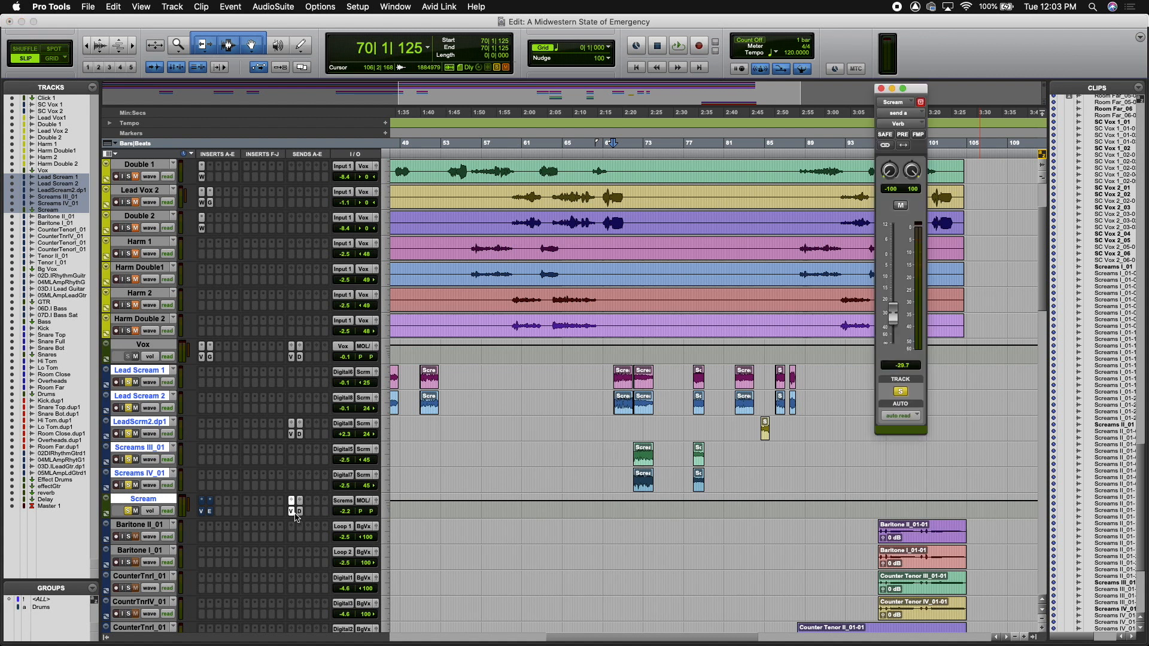
# Step: Close the send window and bypass the Verb and Delay sends on the Scream bus and on LeadScrm2.dp1
pyautogui.click(881, 89)
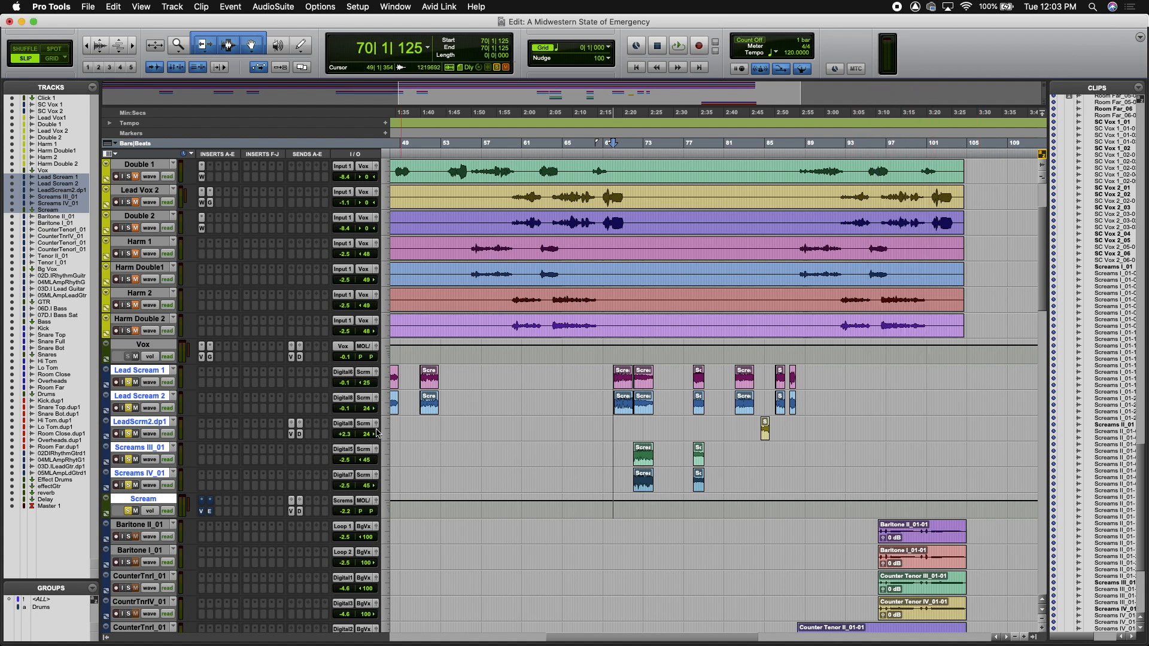
pyautogui.keyDown('super'); pyautogui.click(291, 512); pyautogui.keyUp('super')
pyautogui.keyDown('super'); pyautogui.click(301, 434); pyautogui.keyUp('super')
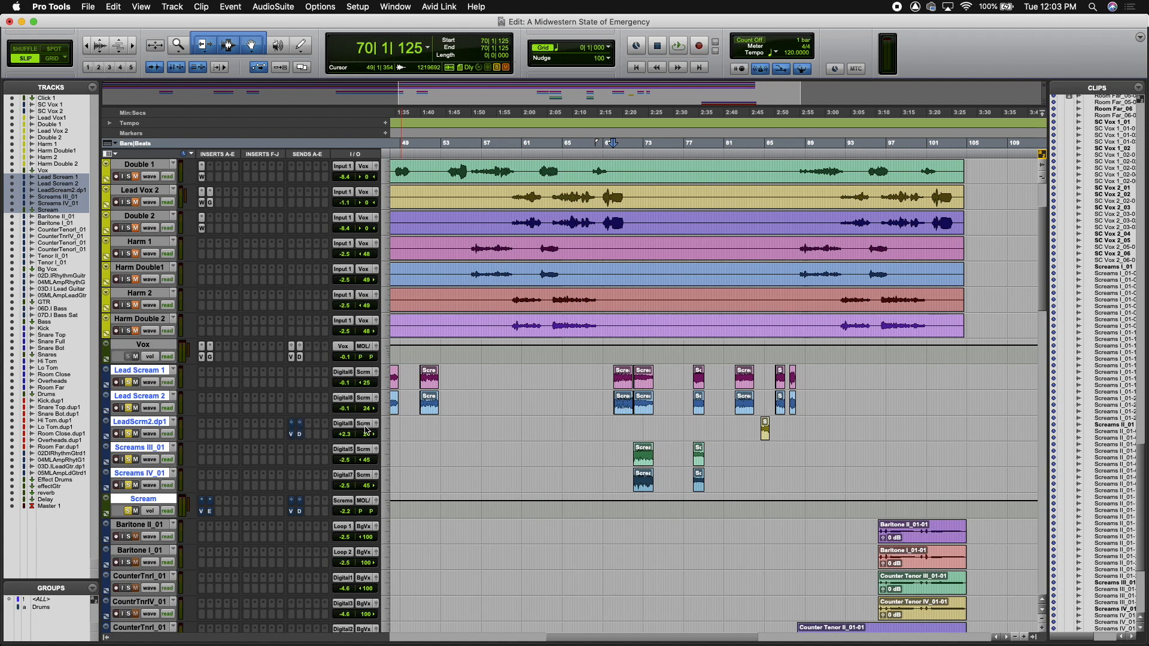
# Step: Clear the existing solos, solo Lead Scream 1 and audition it on its own from bar 70
pyautogui.keyDown('alt'); pyautogui.click(129, 408); pyautogui.keyUp('alt')
pyautogui.click(128, 382)
pyautogui.press('space')
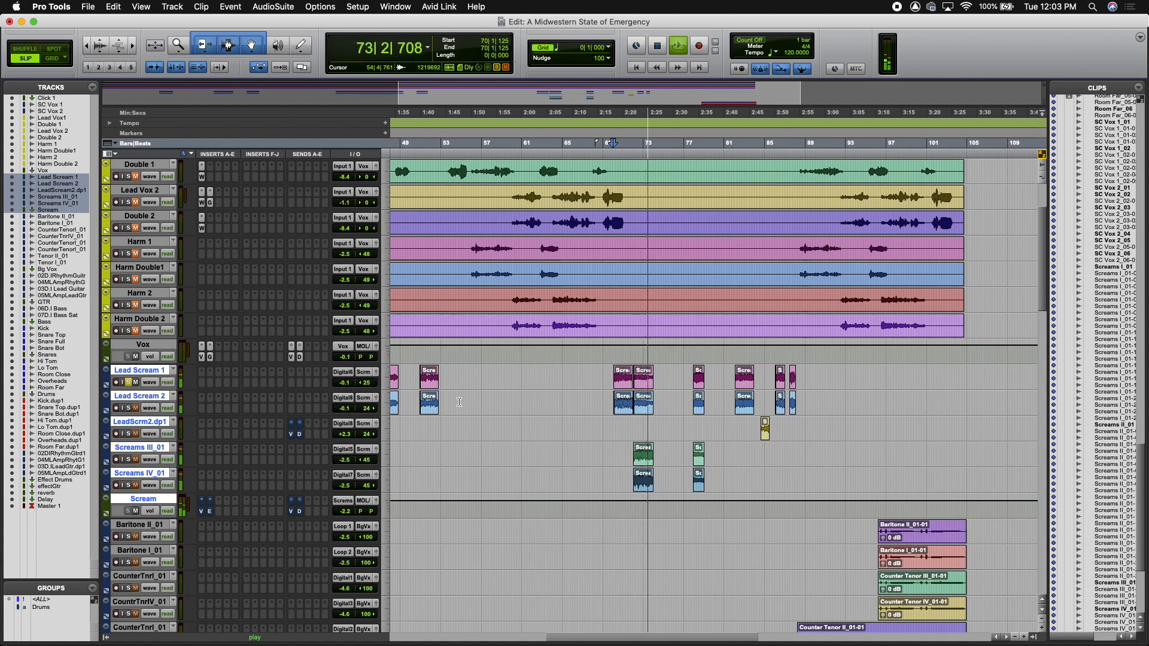
pyautogui.press('space')
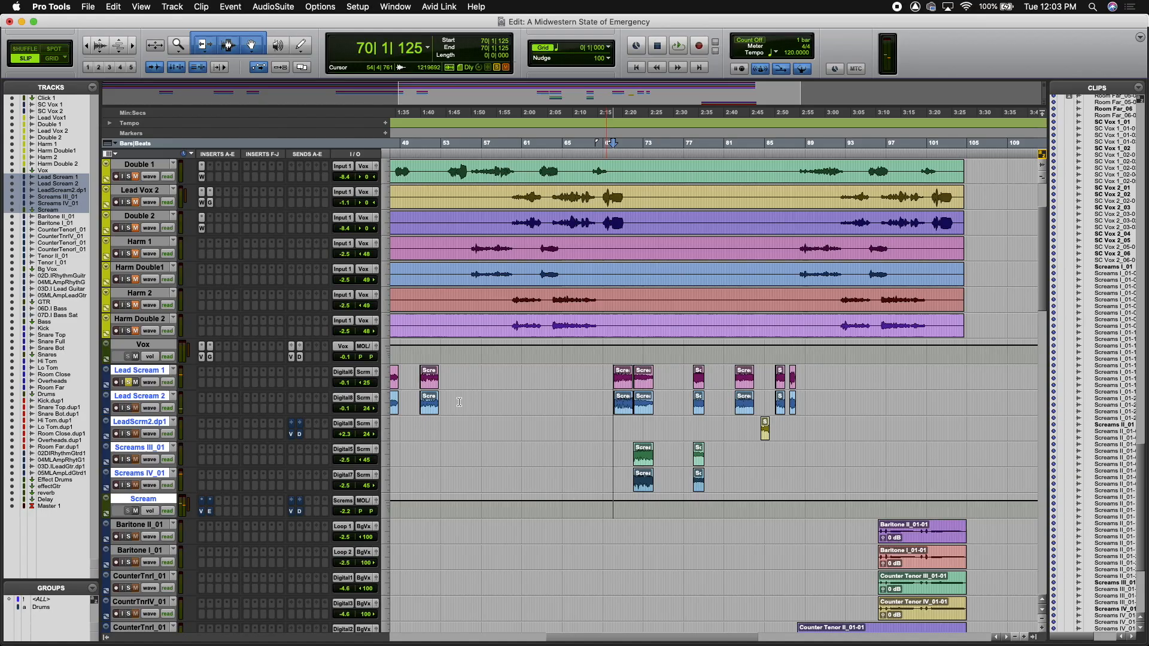
# Step: In the Mix window, audition Lead Scream 2 soloed alone and together with Lead Scream 1
pyautogui.press('super+equal')
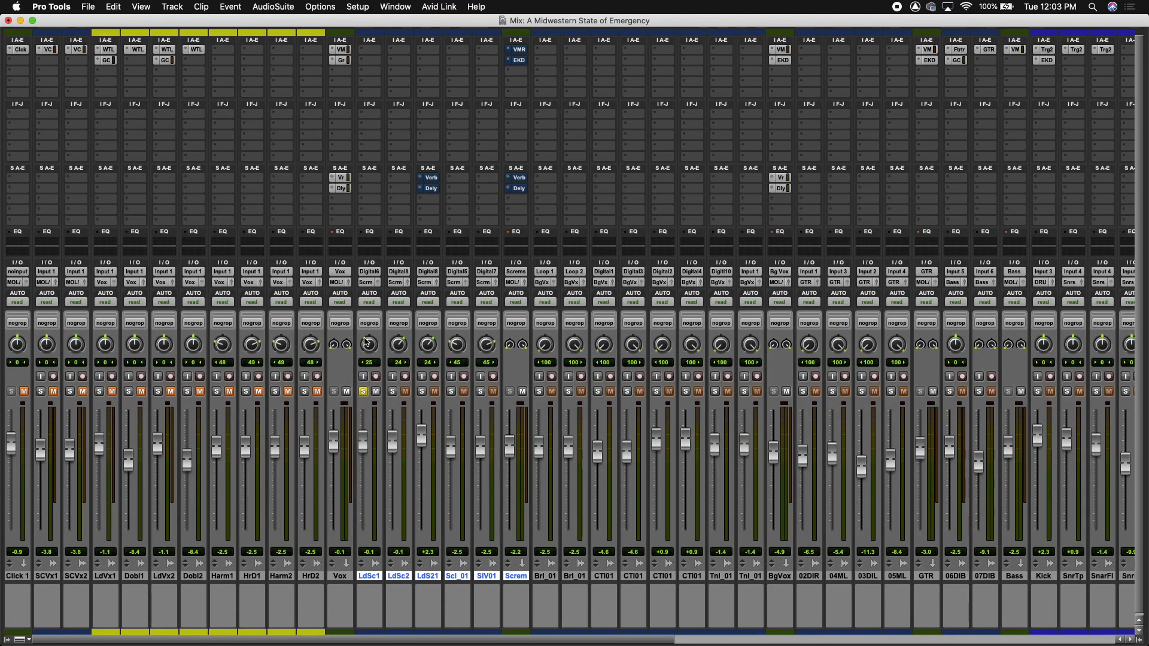
pyautogui.click(363, 392)
pyautogui.press('space')
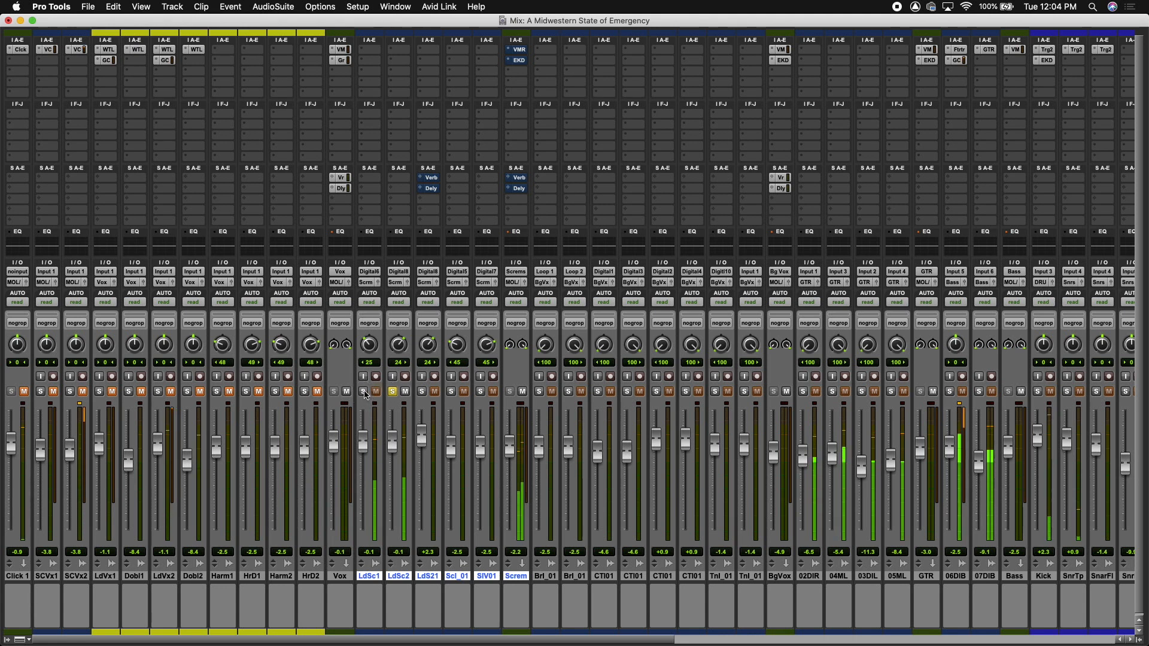
pyautogui.click(364, 392)
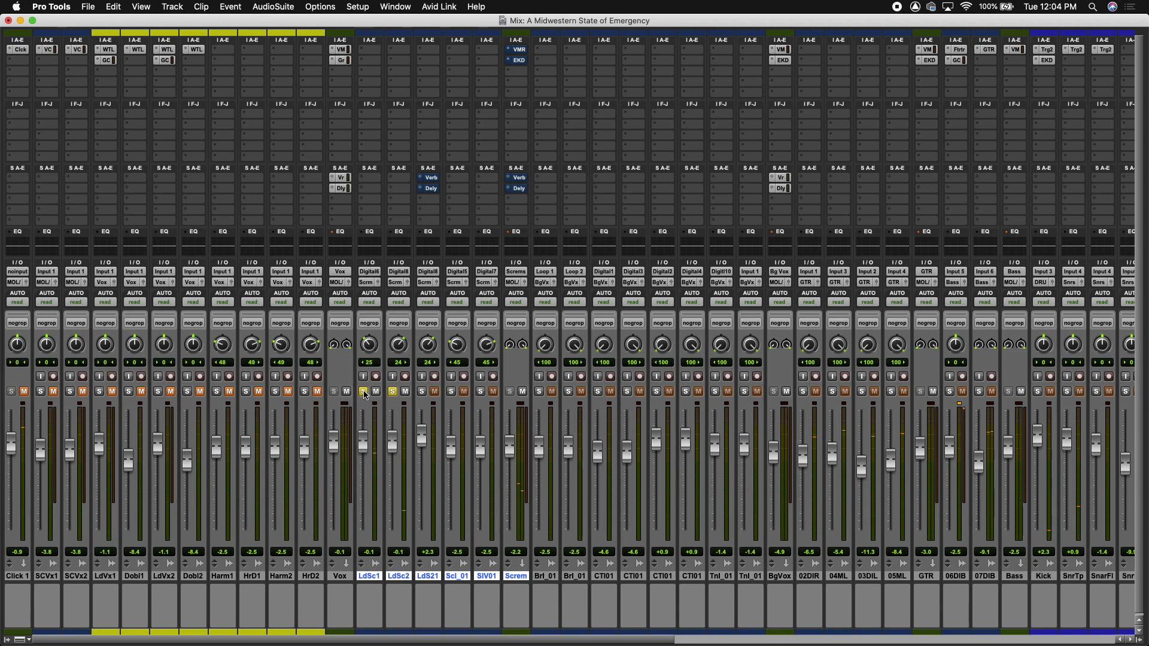
# Step: Clear the lead scream solos, solo Screams III_01 and audition it from just before its first visible clip
pyautogui.keyDown('alt'); pyautogui.click(393, 392); pyautogui.keyUp('alt')
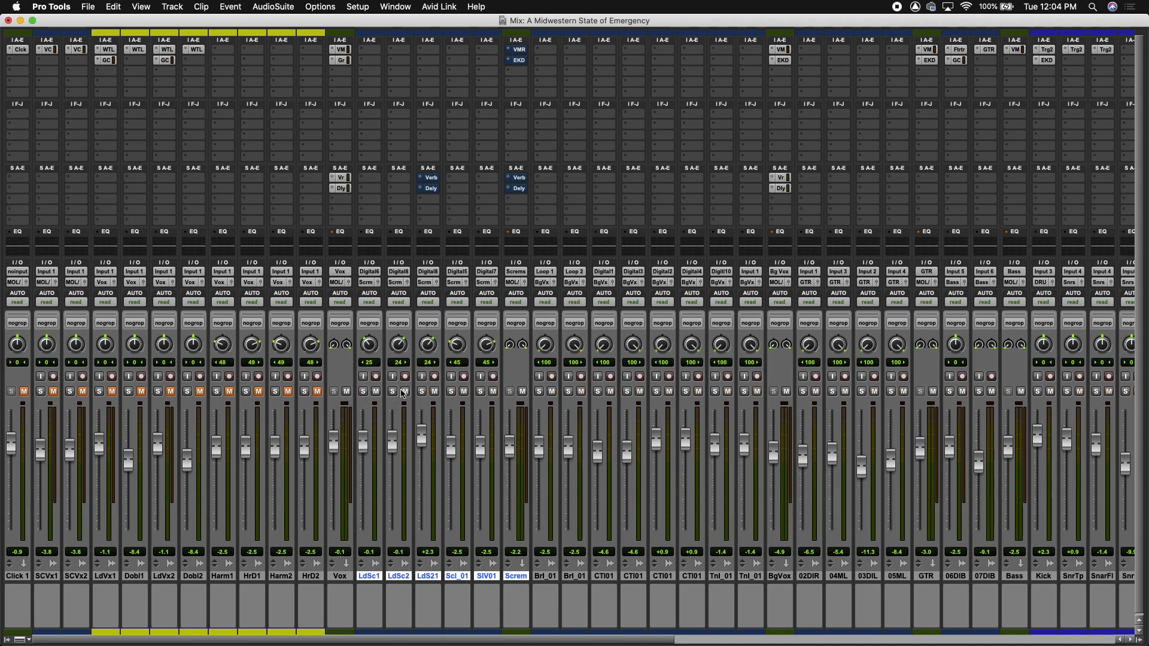
pyautogui.click(452, 392)
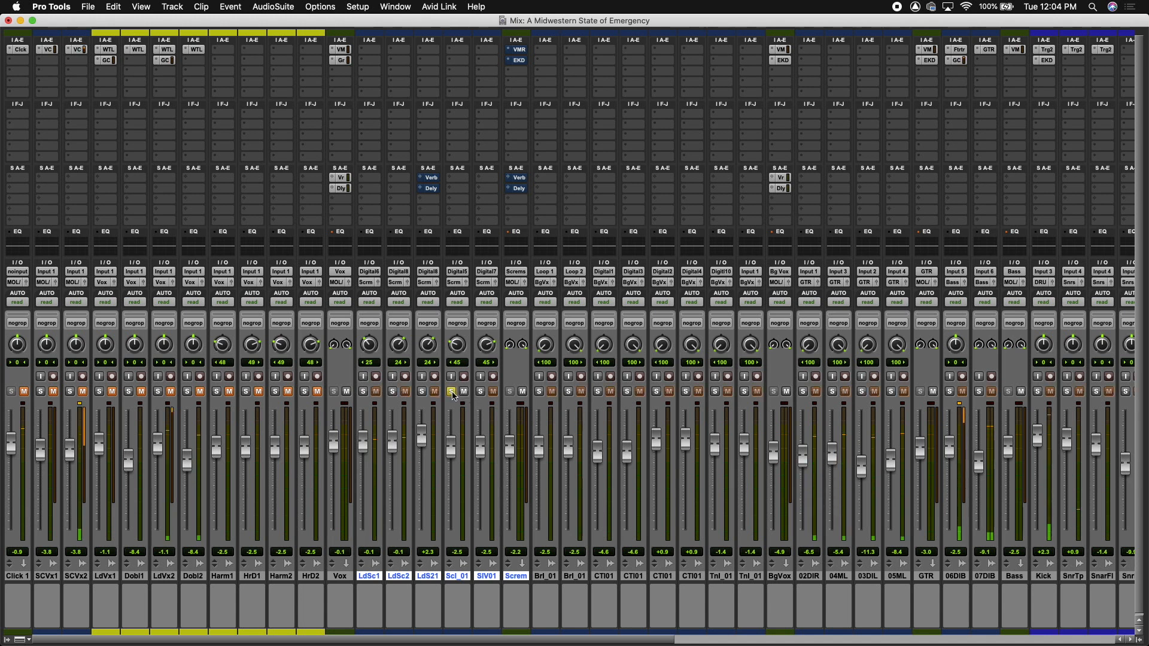
pyautogui.press('super+equal')
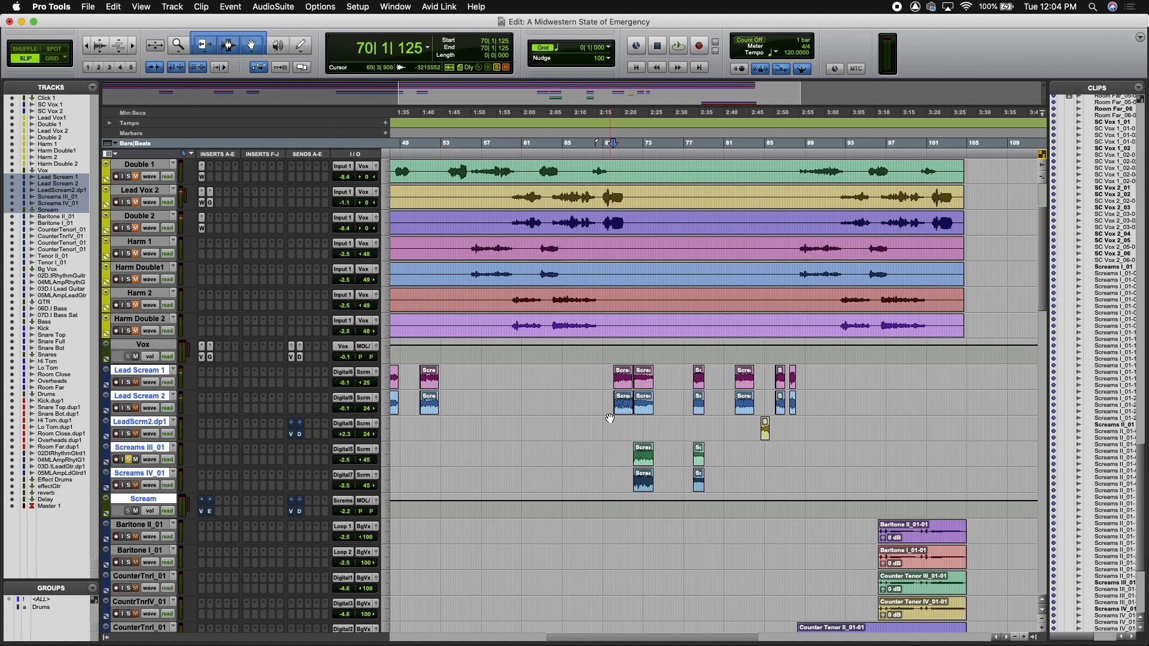
pyautogui.click(629, 451)
pyautogui.press('super+equal')
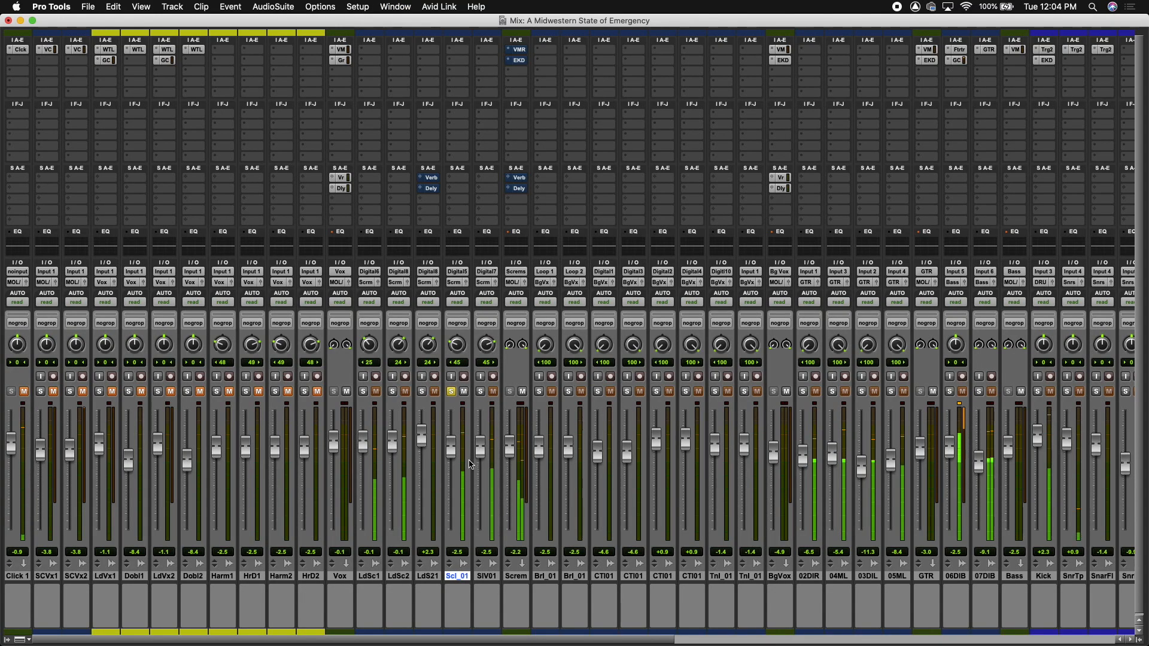
# Step: Add Screams IV_01, Lead Scream 1 and Lead Scream 2 to the solo for a combined audition, and save the session
pyautogui.click(480, 393)
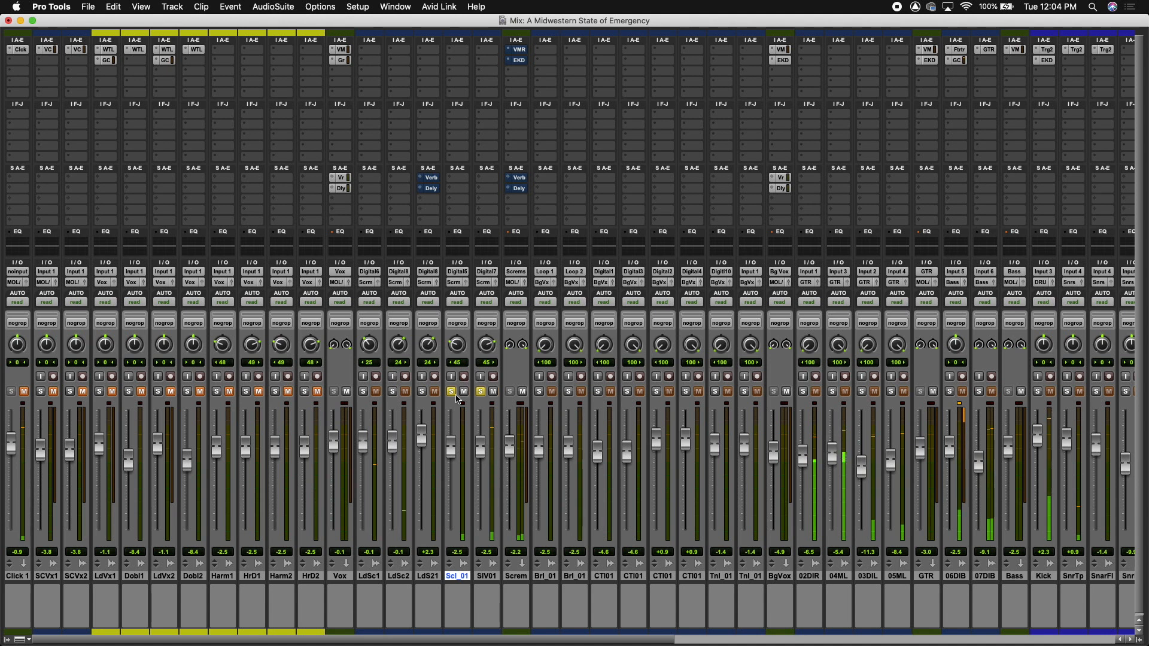
pyautogui.click(363, 391)
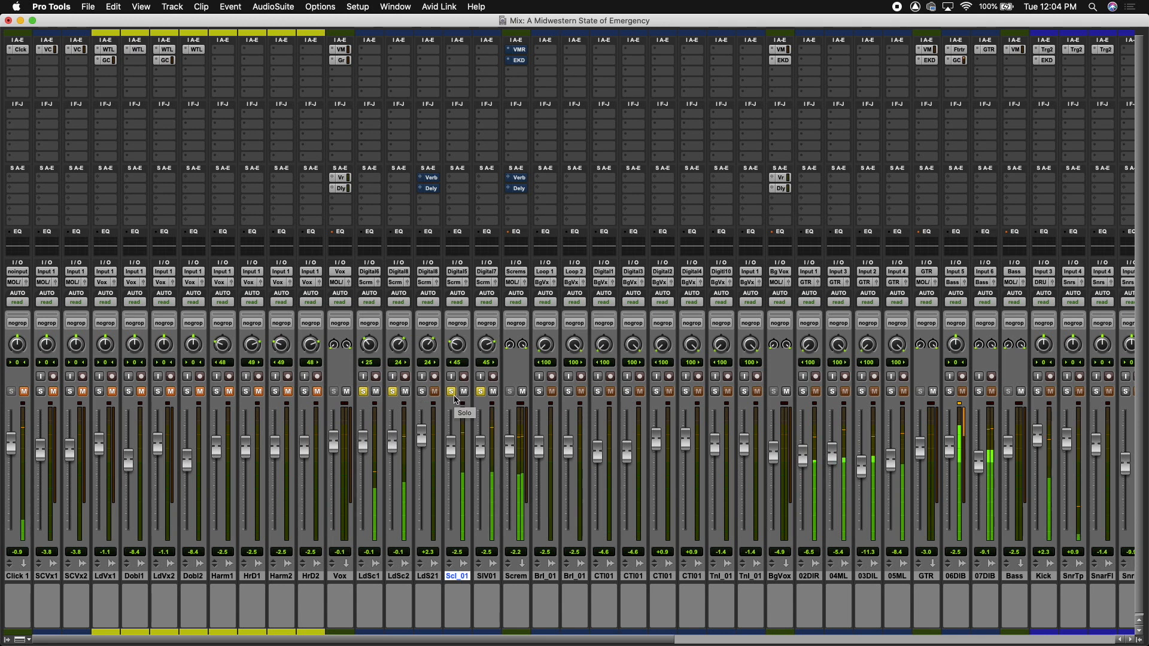
pyautogui.press('super+equal')
pyautogui.press('super+s')
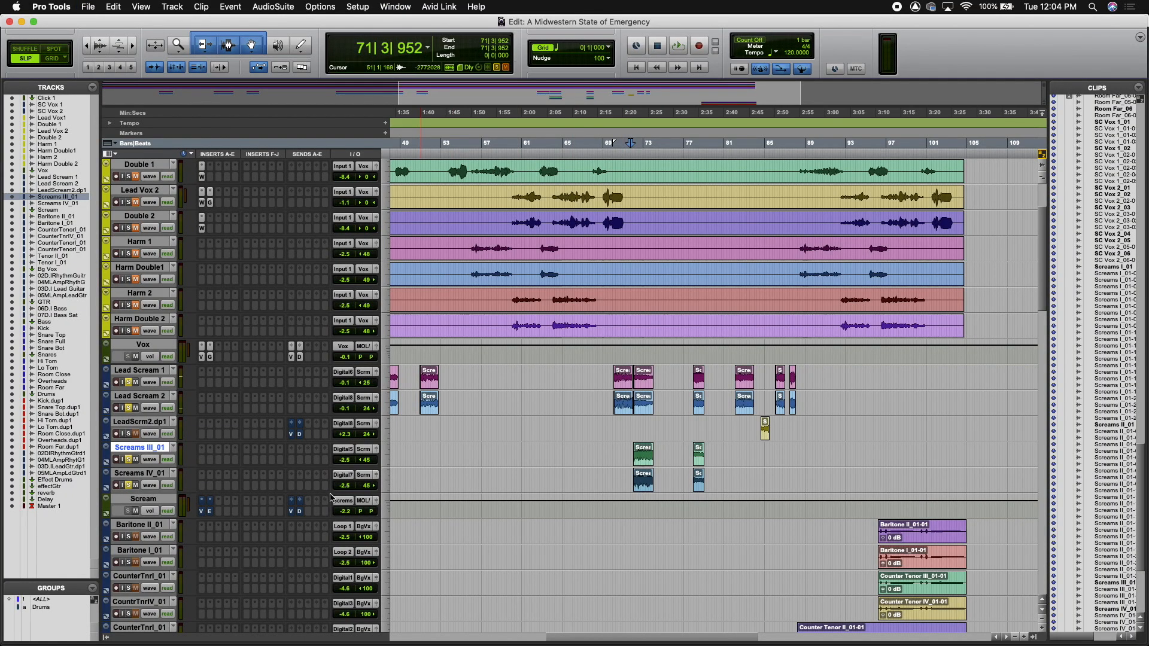
# Step: Select the tracks from Lead Scream 1 through Scream and inspect the Virtual Mix Rack insert on the Scream bus
pyautogui.scroll(-2, 552, 415)
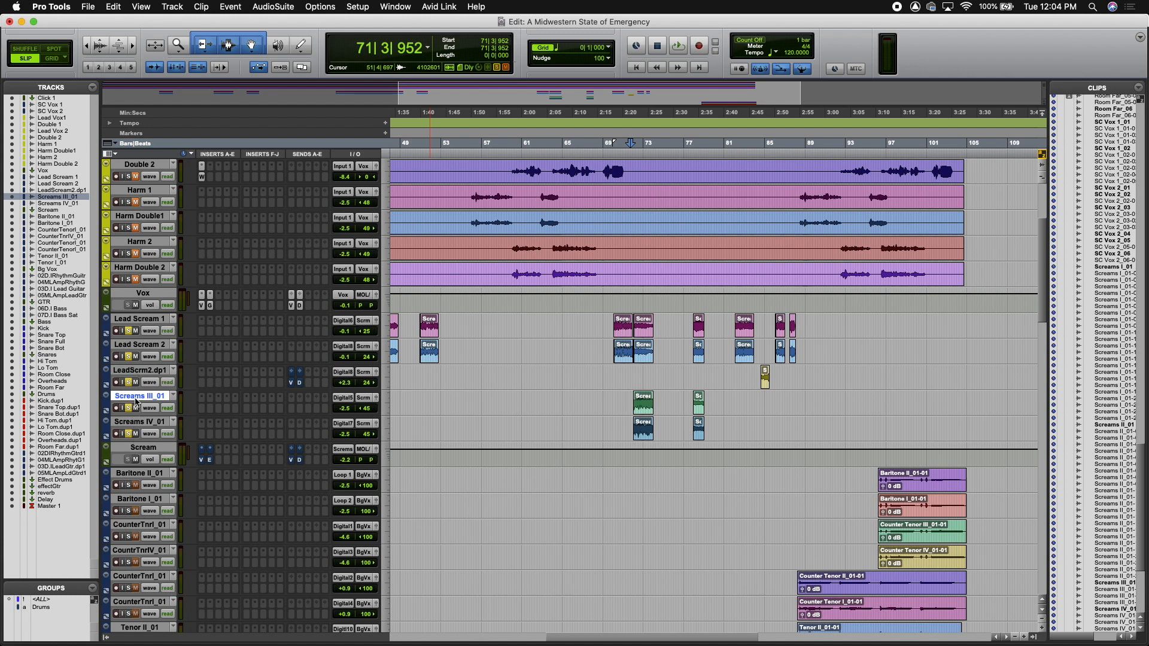
pyautogui.click(137, 323)
pyautogui.keyDown('shift'); pyautogui.click(141, 449); pyautogui.keyUp('shift')
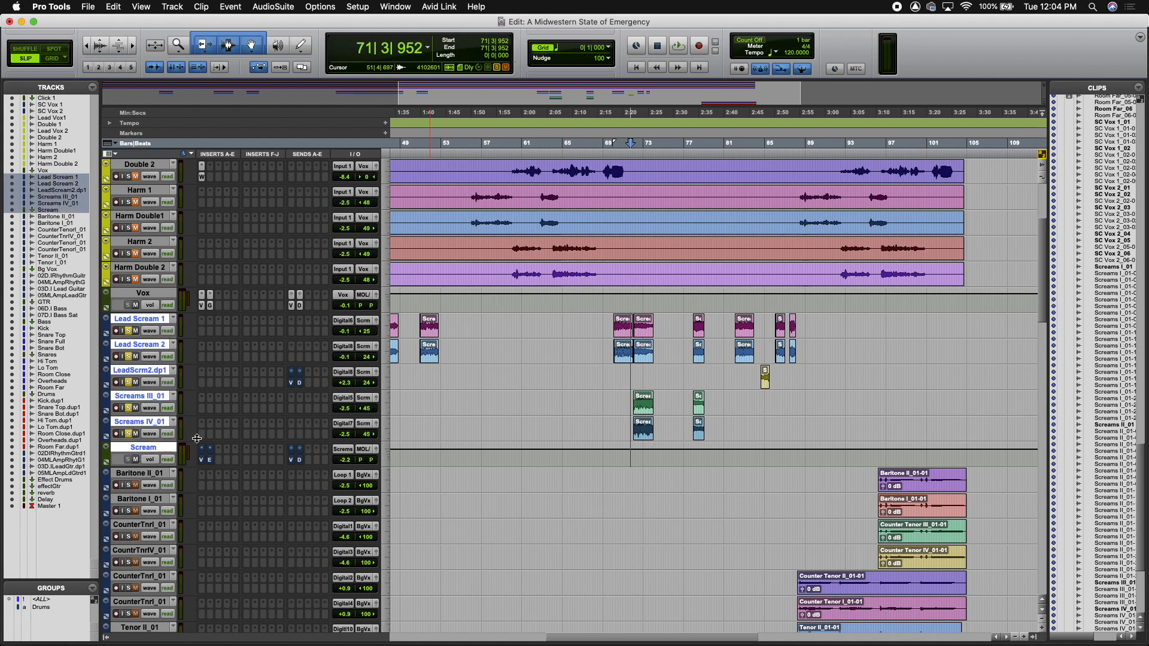
pyautogui.click(202, 460)
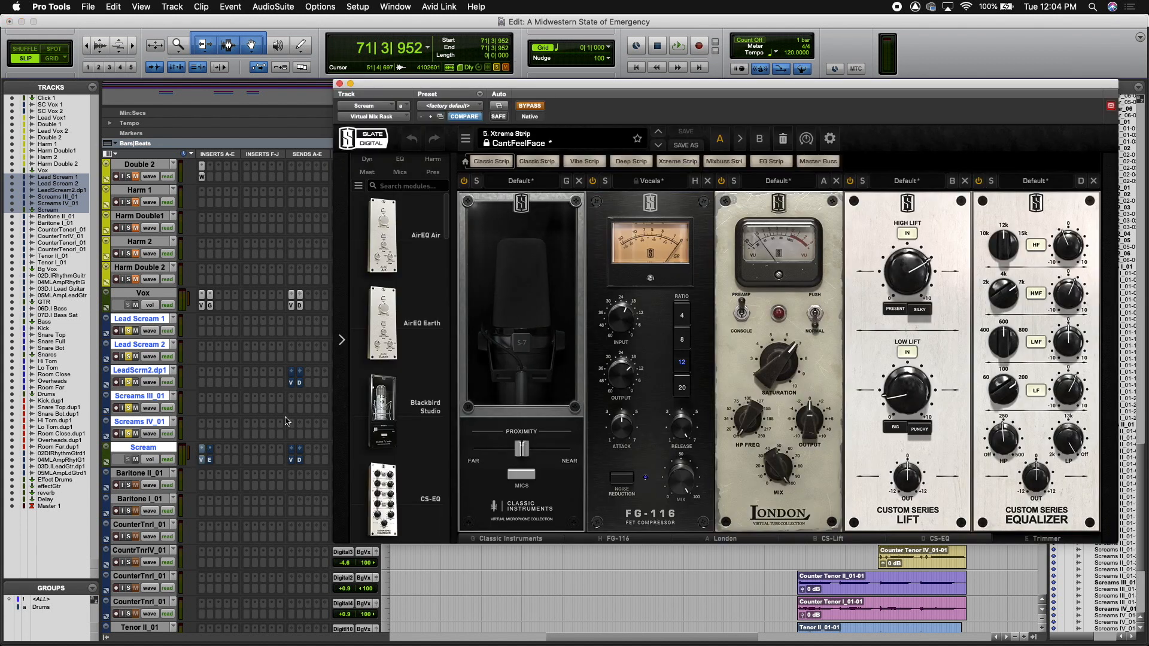
pyautogui.moveTo(623, 87); pyautogui.dragTo(476, 80)
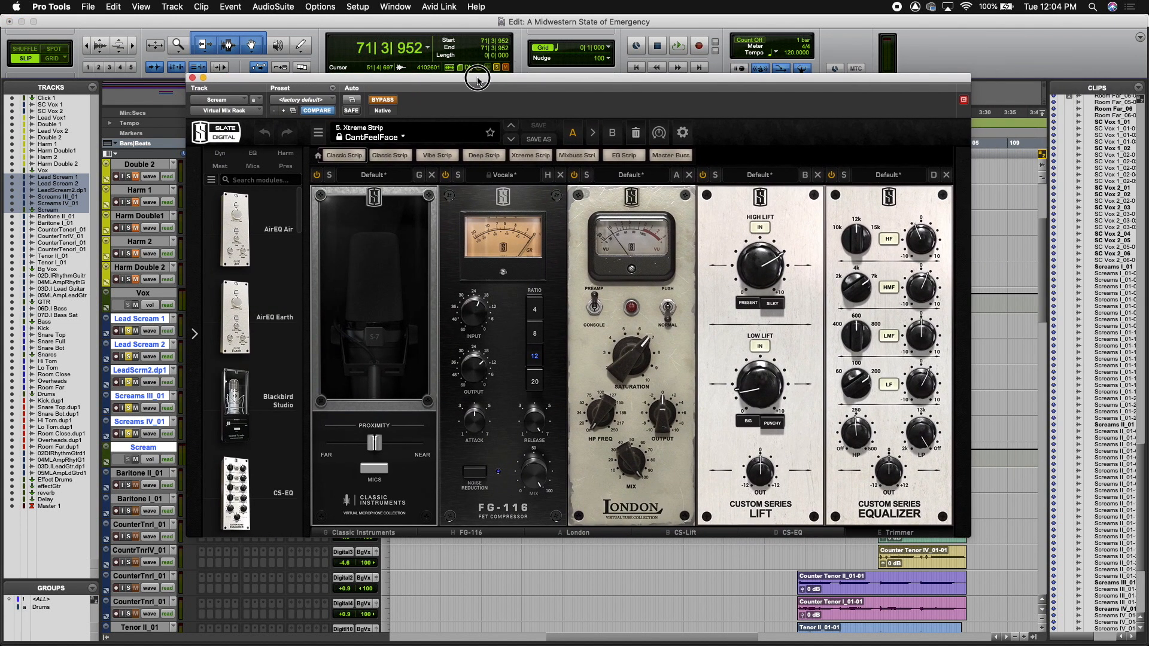
pyautogui.click(191, 78)
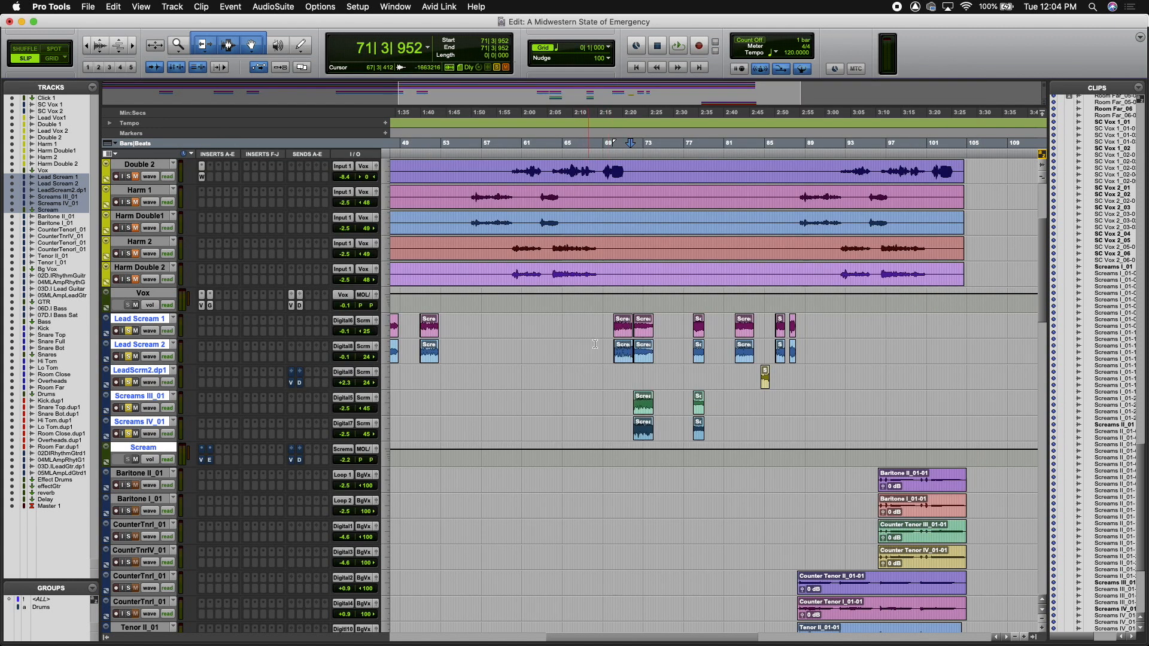
# Step: Play the screams from the start of the Lead Scream 1 clip near bar 70 and take the Scream bus's Virtual Mix Rack out of bypass
pyautogui.click(612, 321)
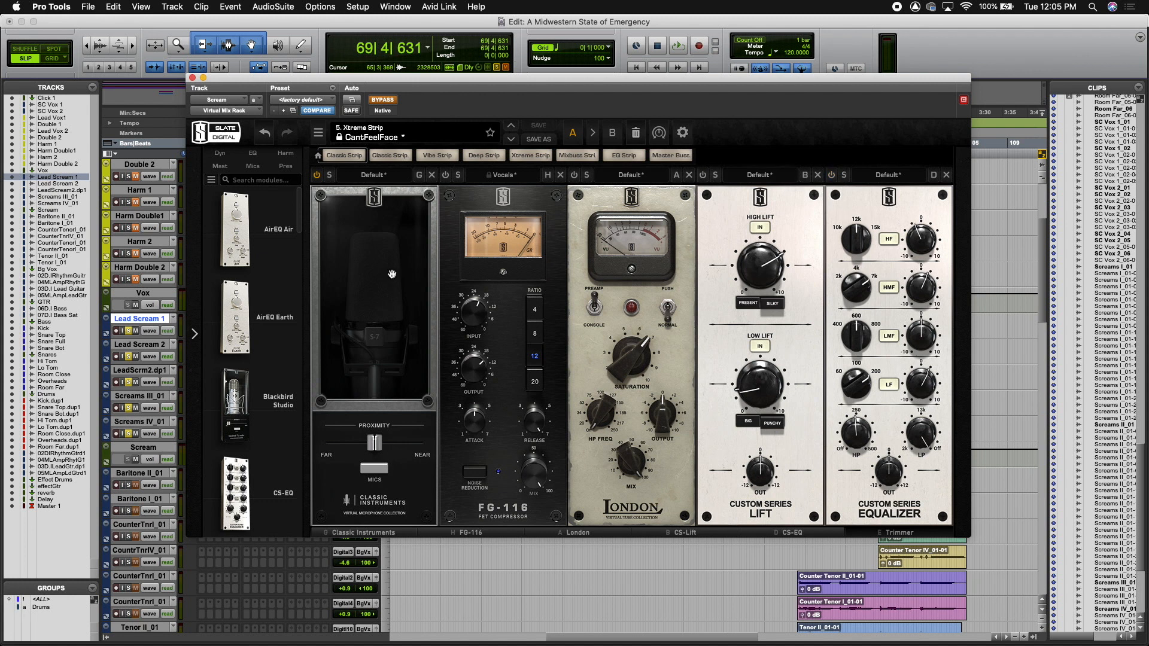
pyautogui.press('space')
pyautogui.click(382, 100)
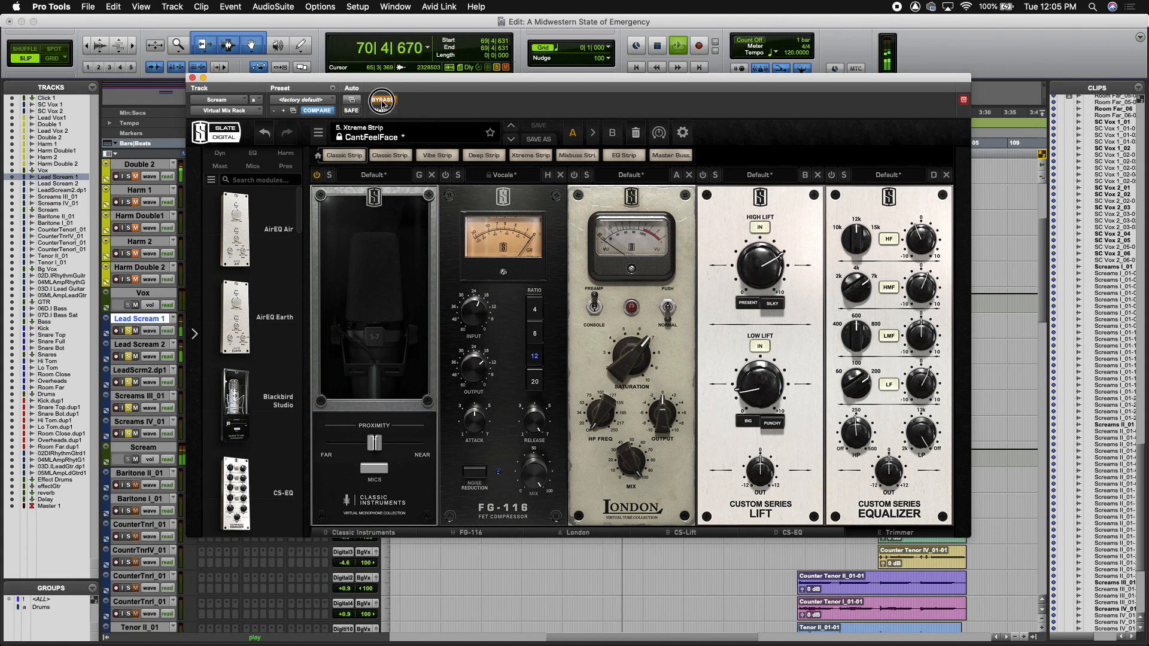
pyautogui.click(382, 100)
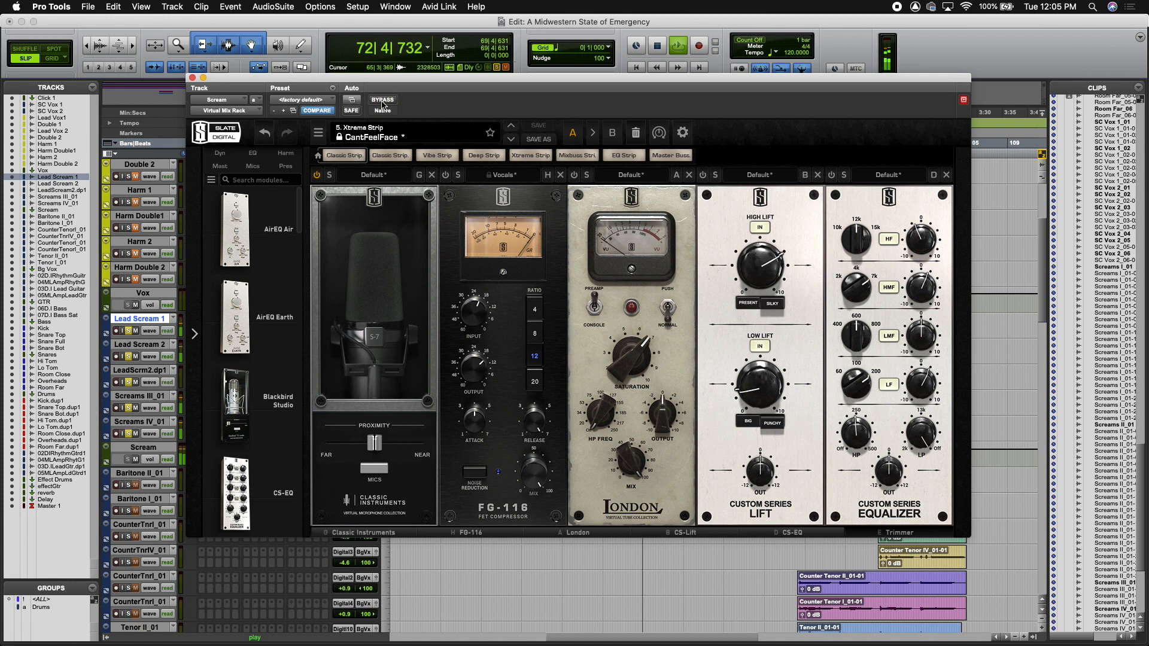
pyautogui.press('space')
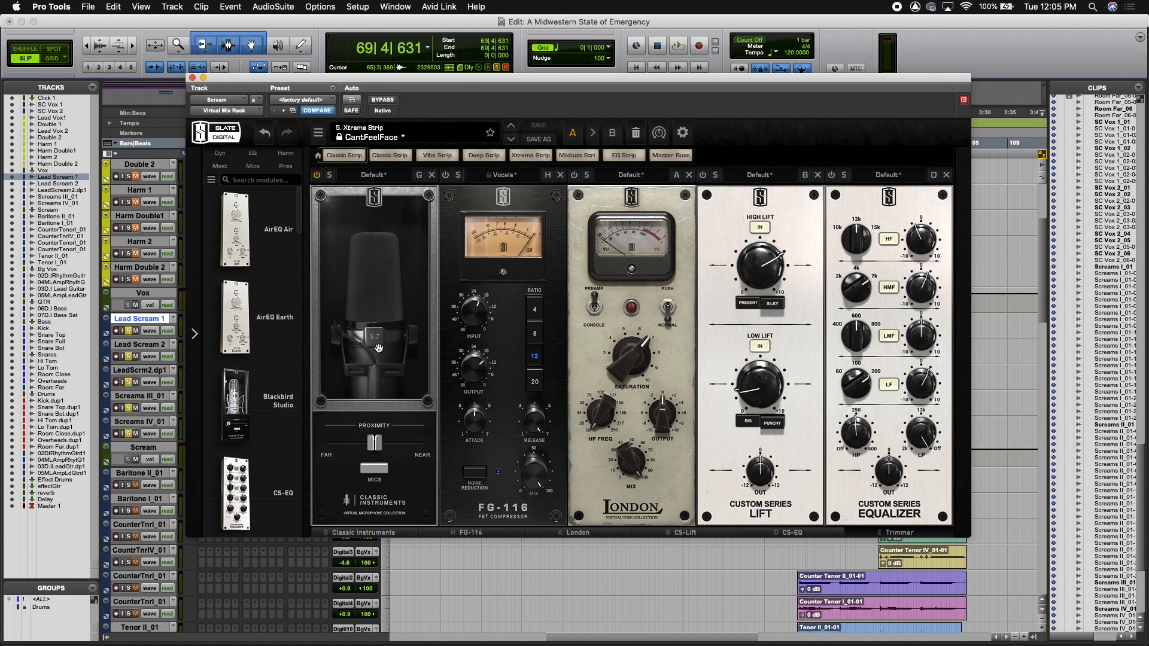
# Step: Browse the microphone models in the Classic Instruments module and audition the screams, keeping the S-7 model
pyautogui.click(375, 469)
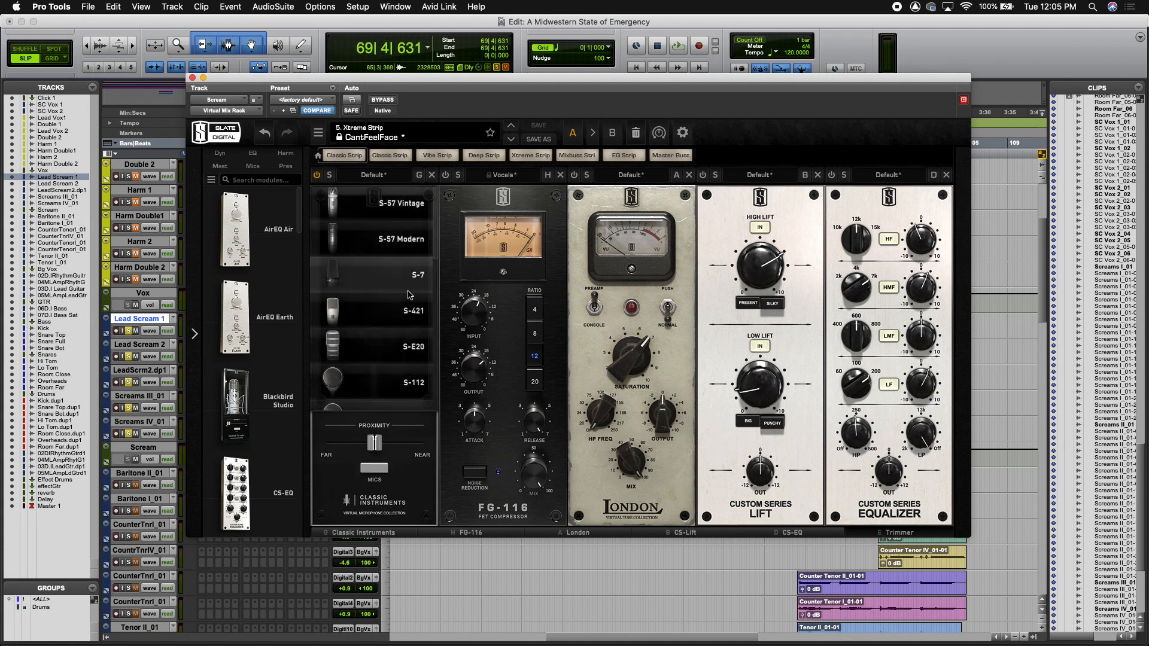
pyautogui.scroll(-3, 409, 295)
pyautogui.scroll(-5, 409, 296)
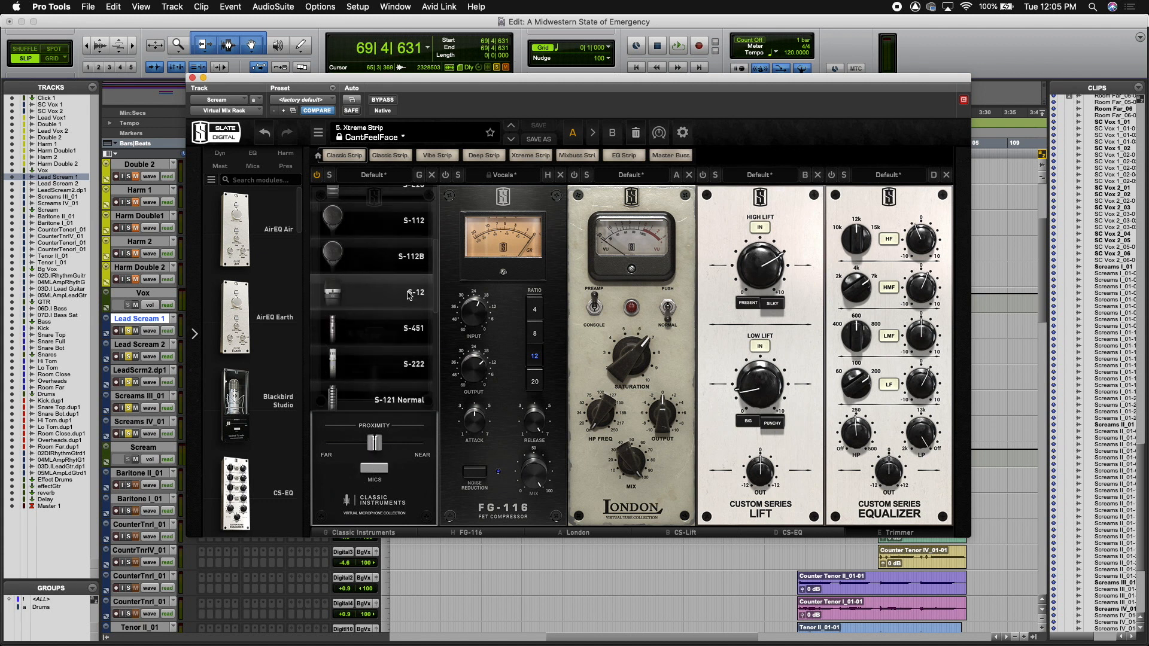
pyautogui.scroll(-5, 409, 296)
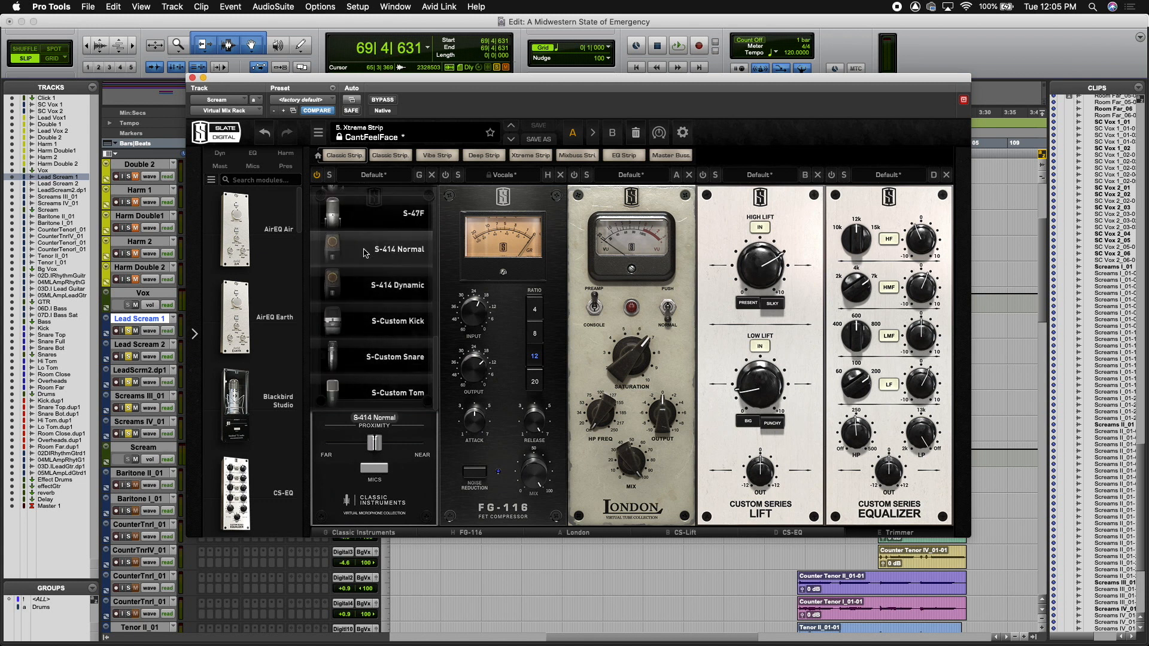
pyautogui.press('space')
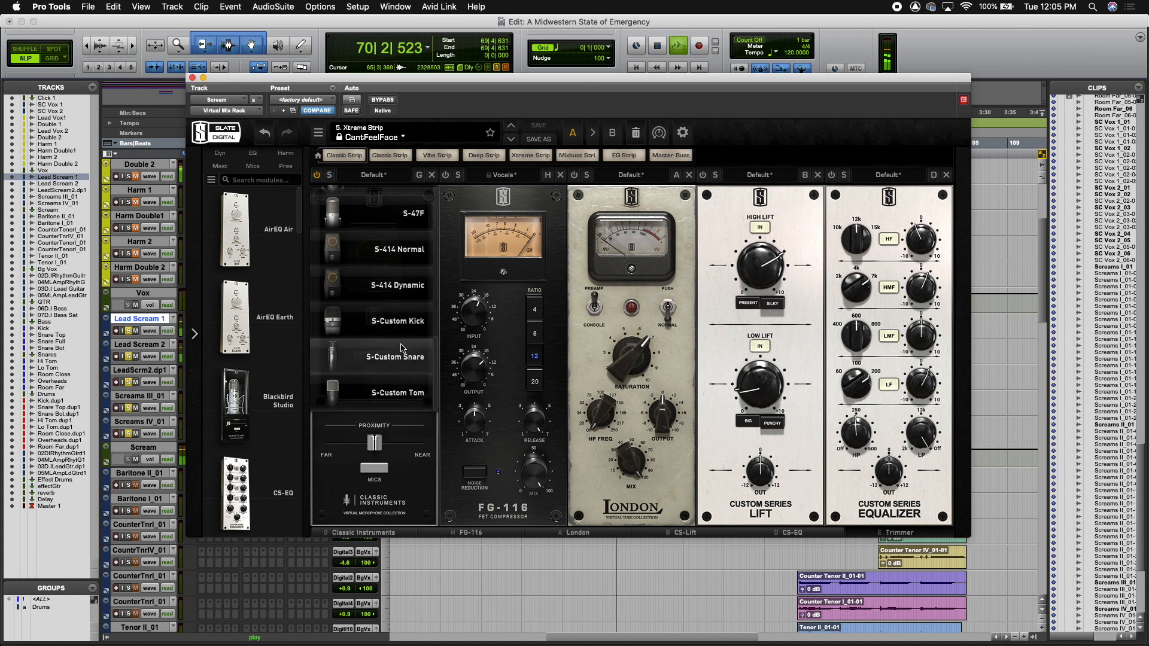
pyautogui.scroll(4, 398, 353)
pyautogui.scroll(6, 401, 346)
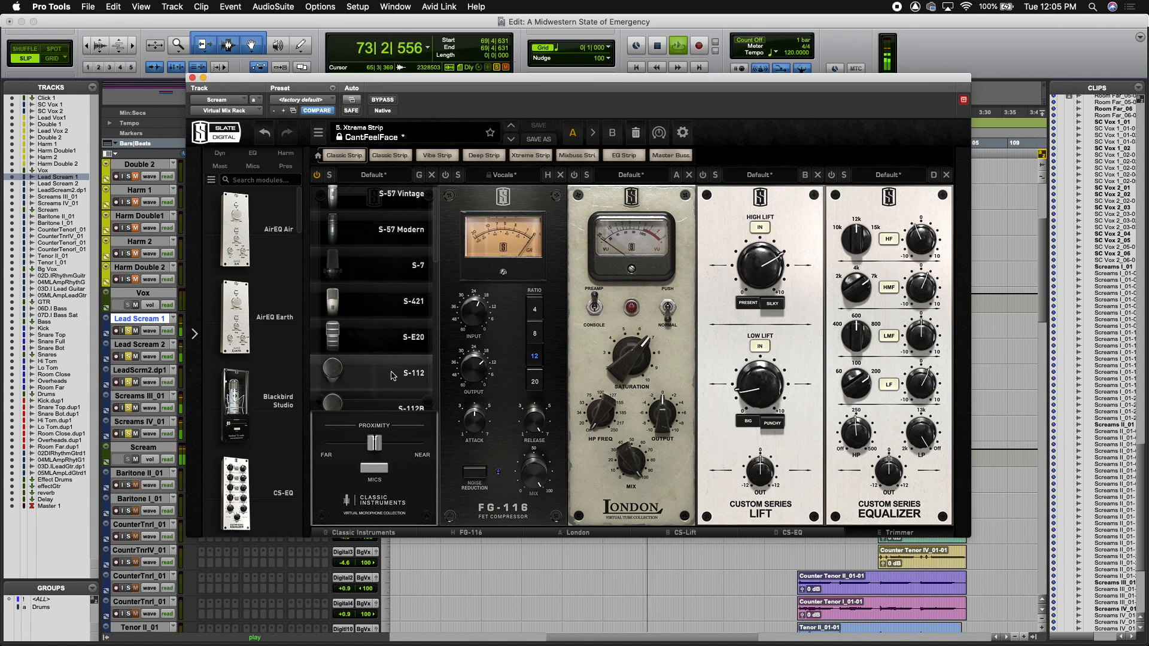
pyautogui.click(385, 466)
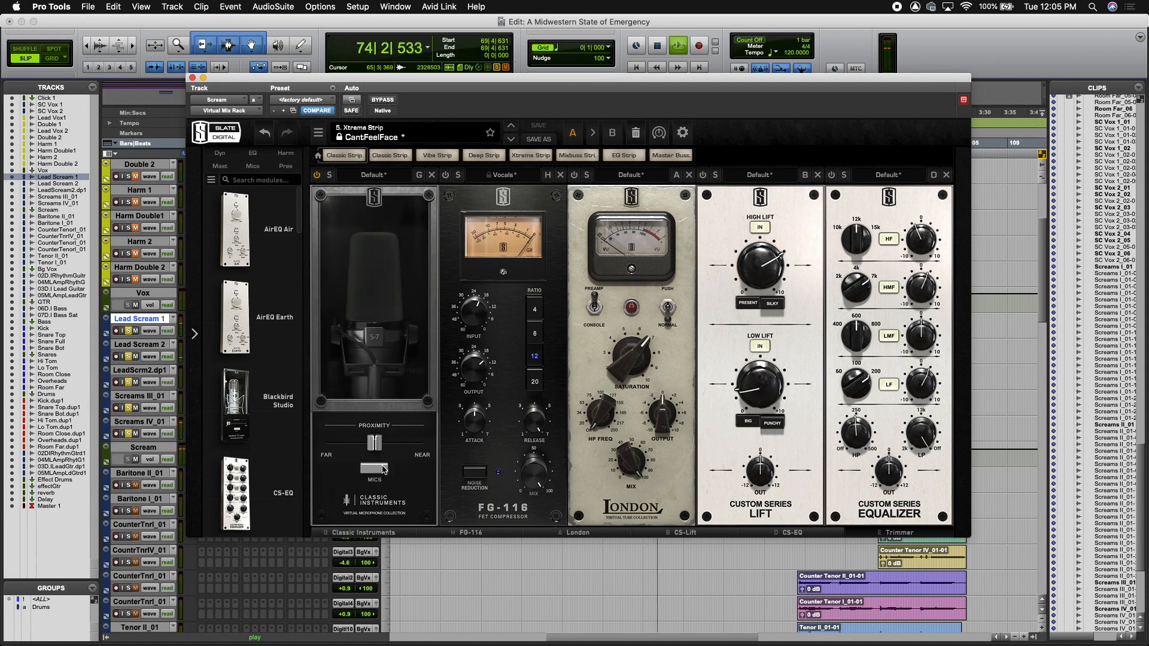
pyautogui.press('space')
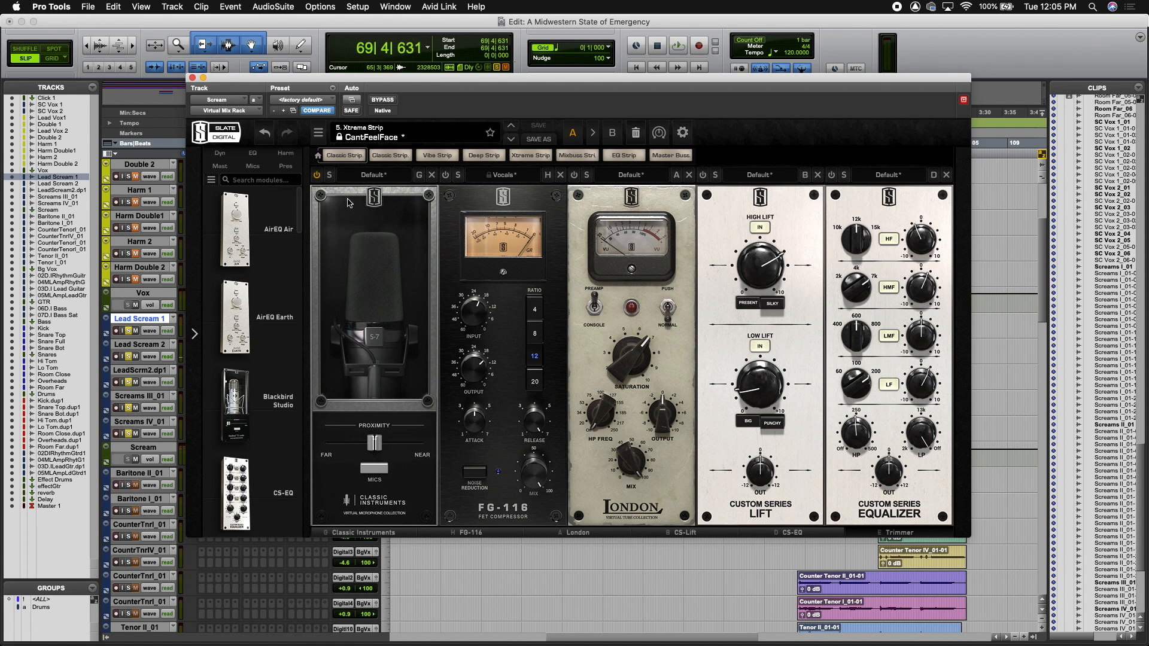
# Step: Disable the Classic Instruments microphone module and enable the FG-116 compressor with its Input at about -20.2 dB
pyautogui.click(446, 175)
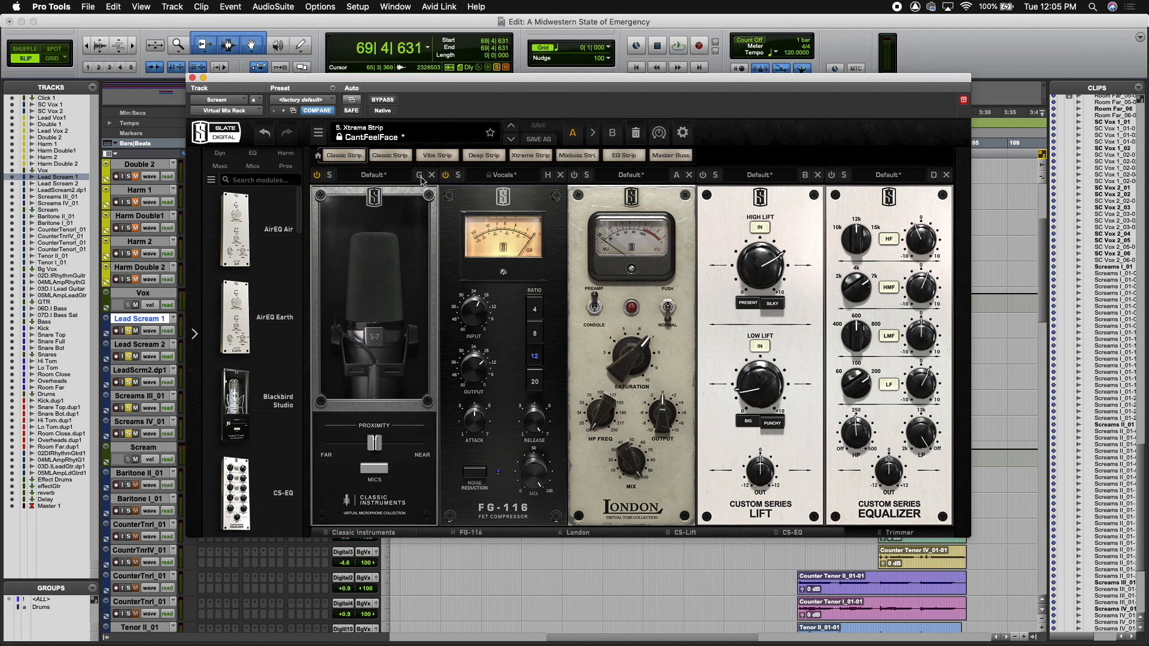
pyautogui.click(317, 176)
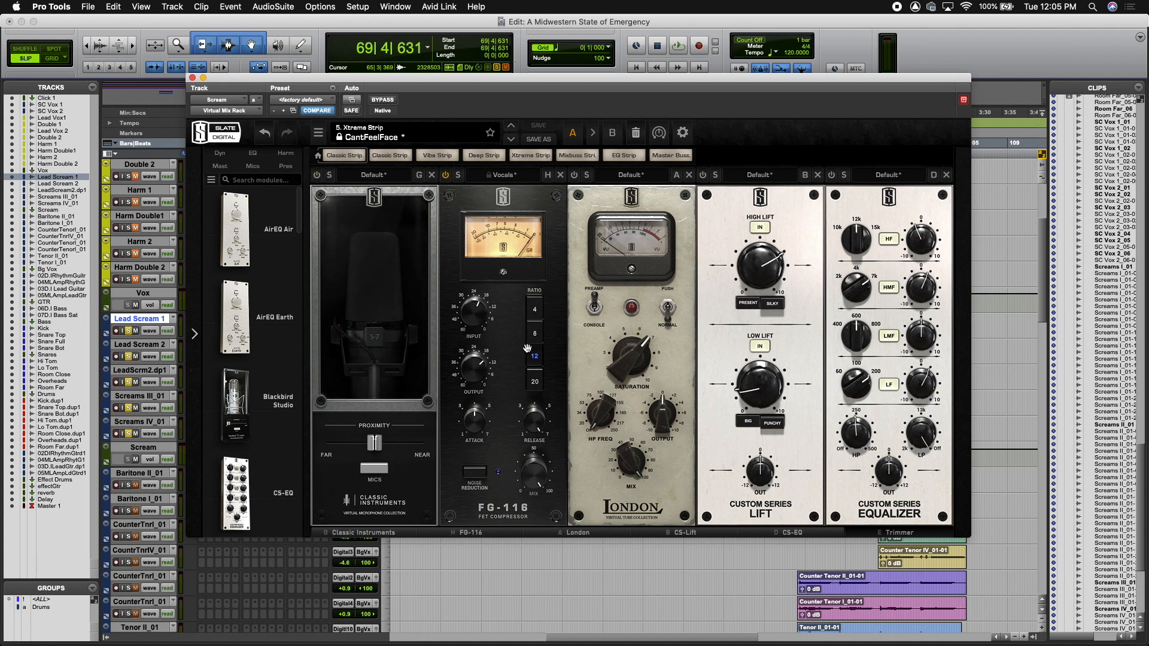
pyautogui.moveTo(472, 322); pyautogui.dragTo(468, 325)
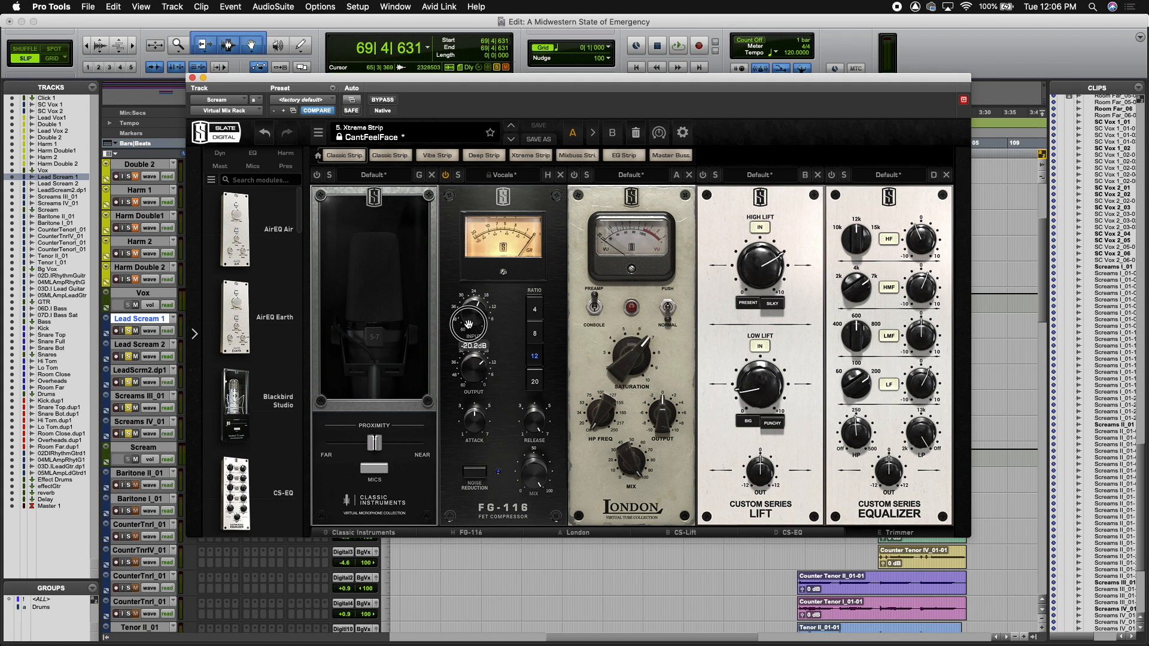
# Step: Compare the FG-116's 8 and 12 ratios, keep 12, and audition the screams through the compressor
pyautogui.click(538, 341)
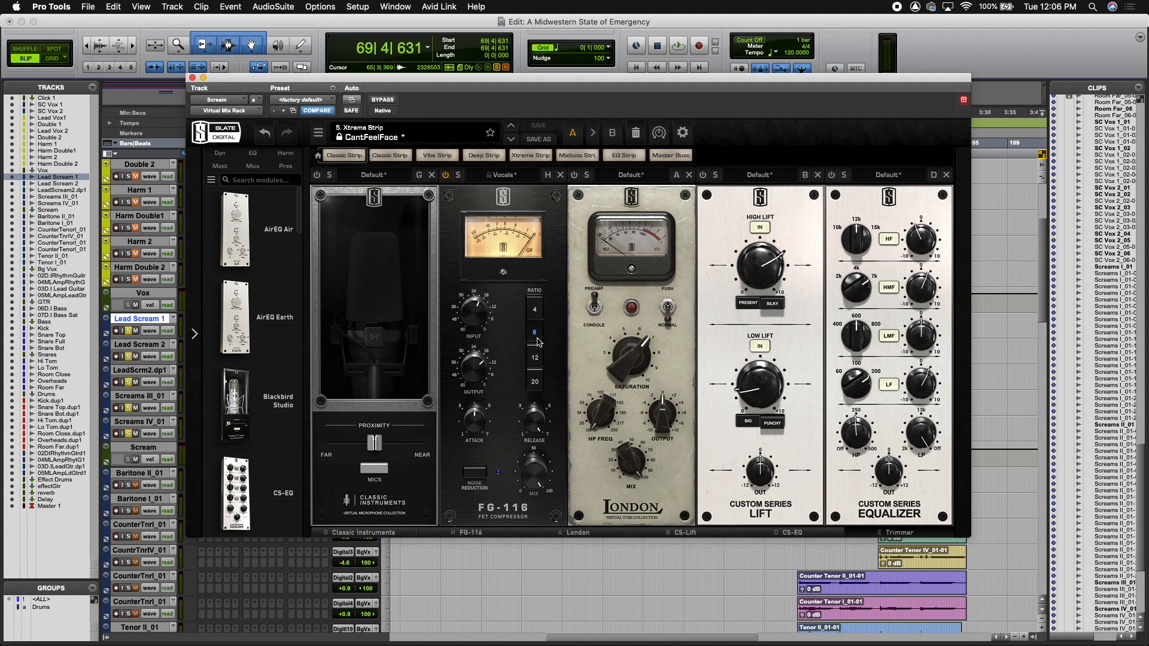
pyautogui.click(538, 359)
pyautogui.moveTo(477, 424)
pyautogui.moveTo(533, 422)
pyautogui.press('space')
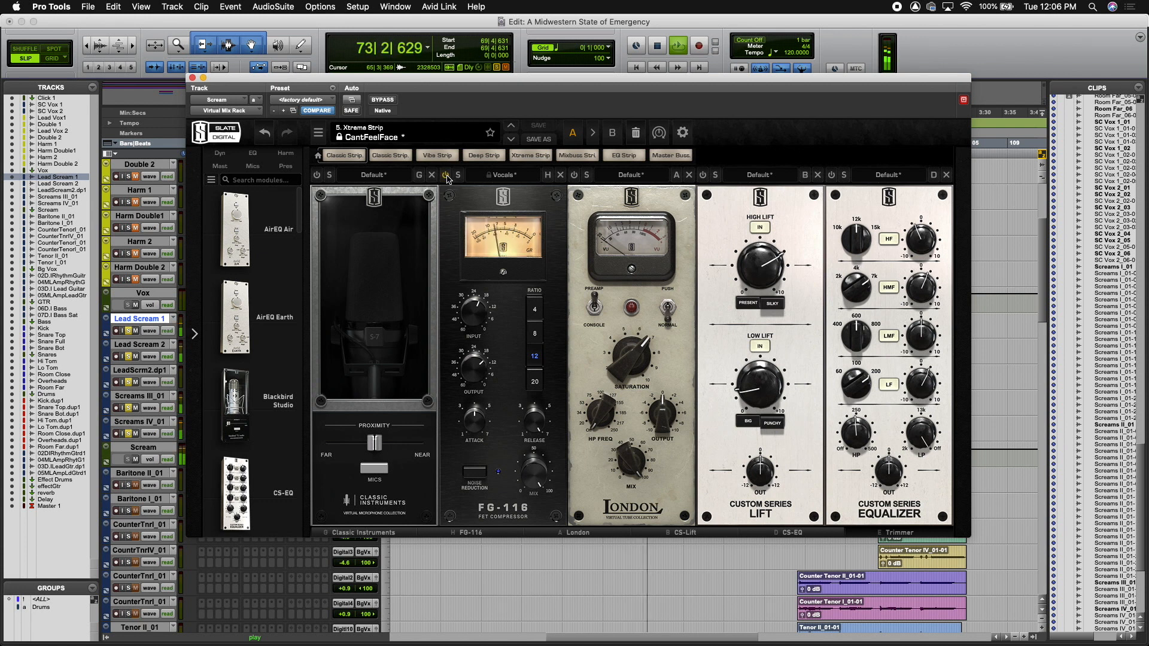
pyautogui.press('space')
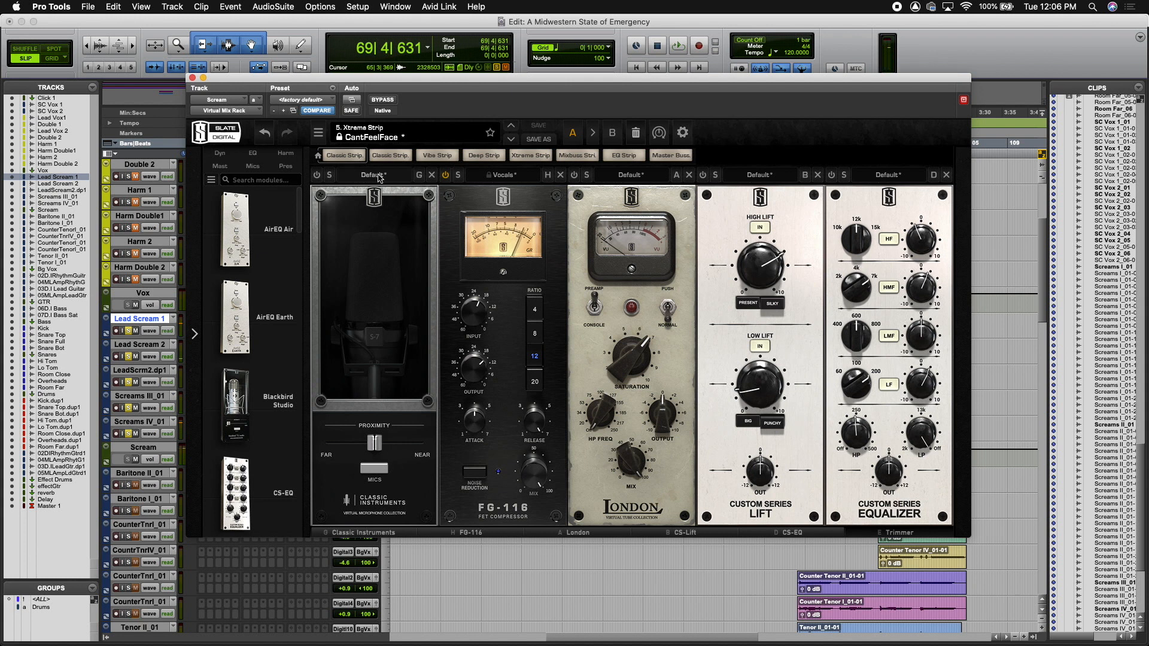
# Step: Leave the Classic Instruments and FG-116 modules disabled and enable only the London saturation module, keeping its mix at 100%
pyautogui.click(316, 174)
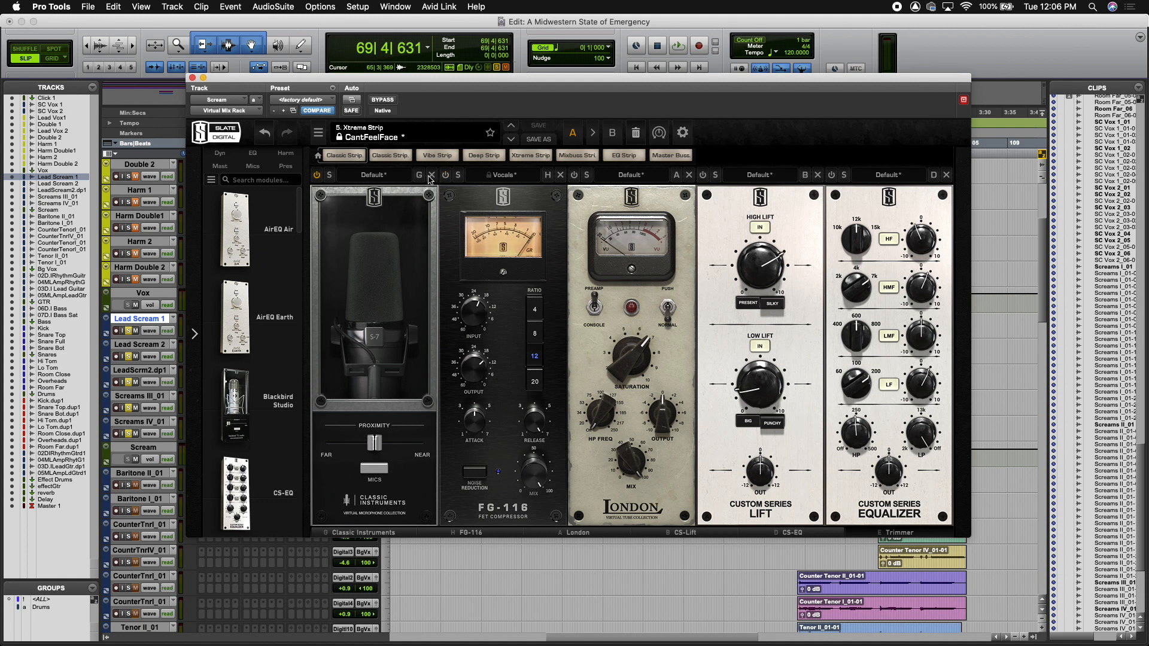
pyautogui.click(316, 176)
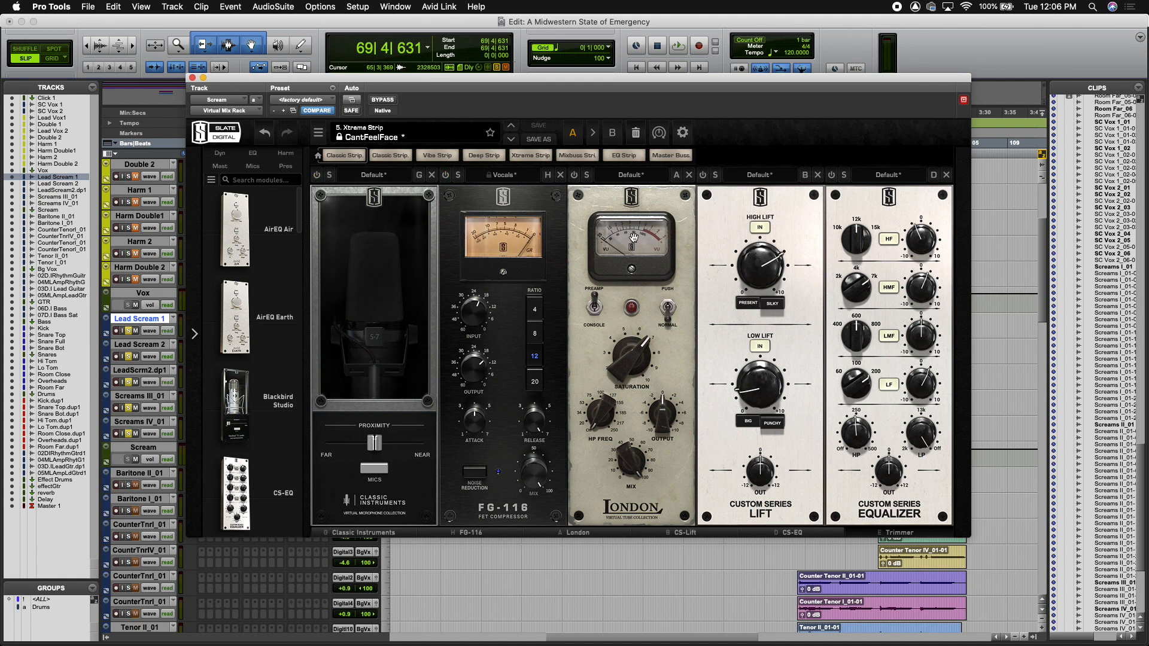
pyautogui.click(575, 177)
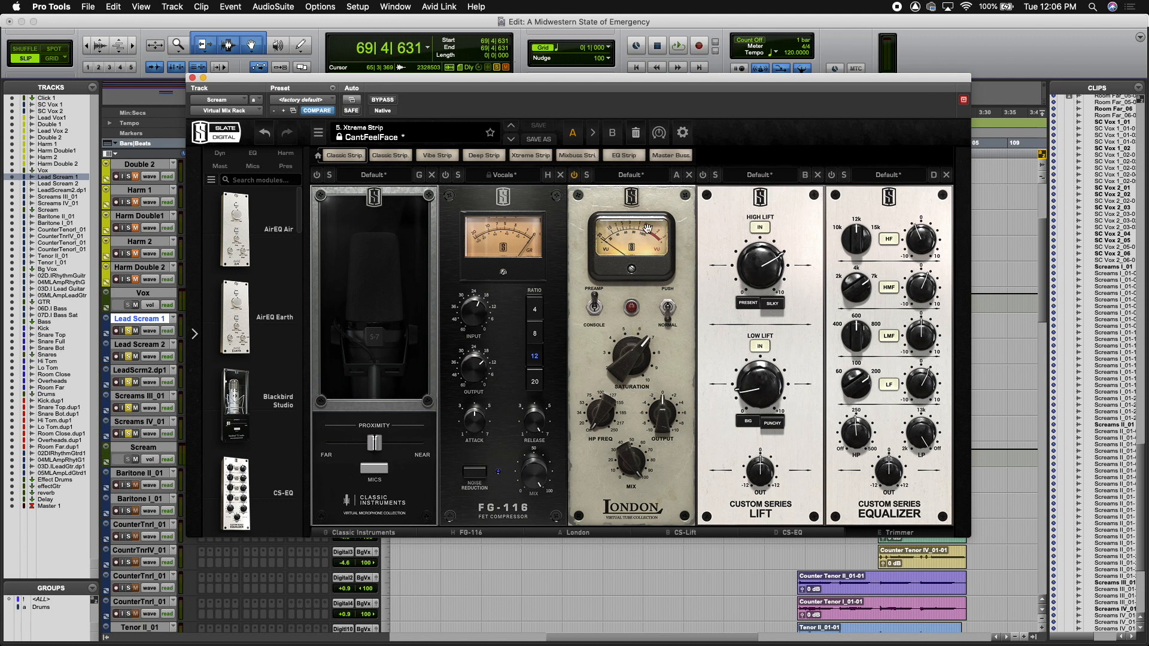
pyautogui.moveTo(629, 359); pyautogui.dragTo(625, 360)
pyautogui.moveTo(662, 426)
pyautogui.moveTo(623, 465)
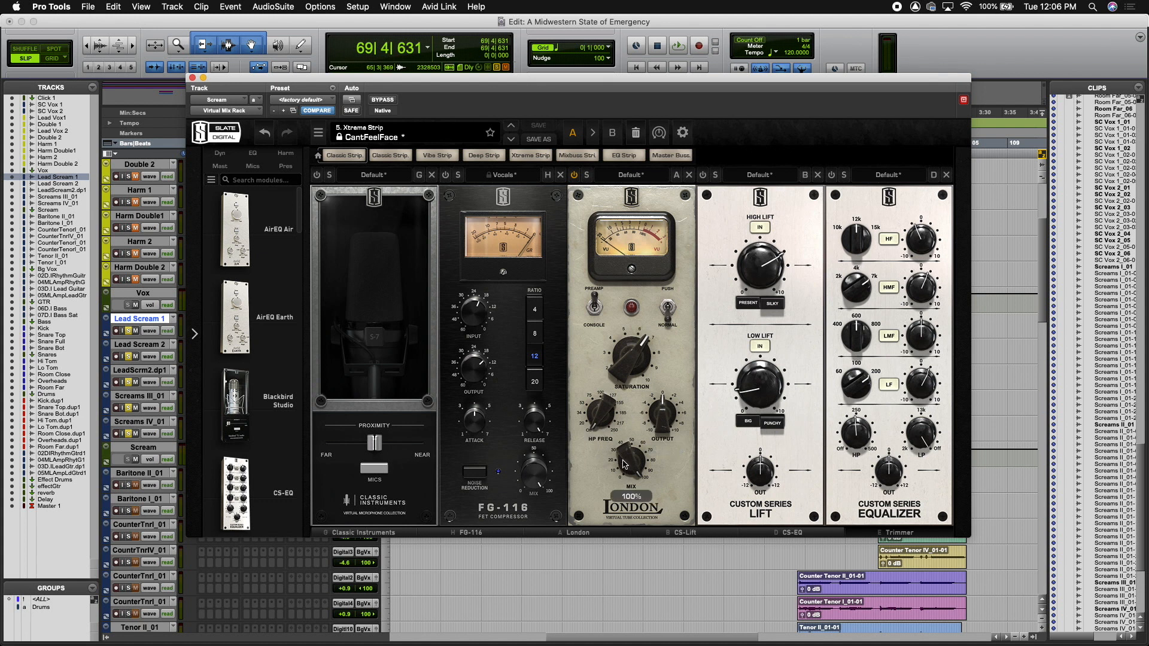
# Step: Play the screams while comparing the London module off and on, leaving it enabled
pyautogui.press('space')
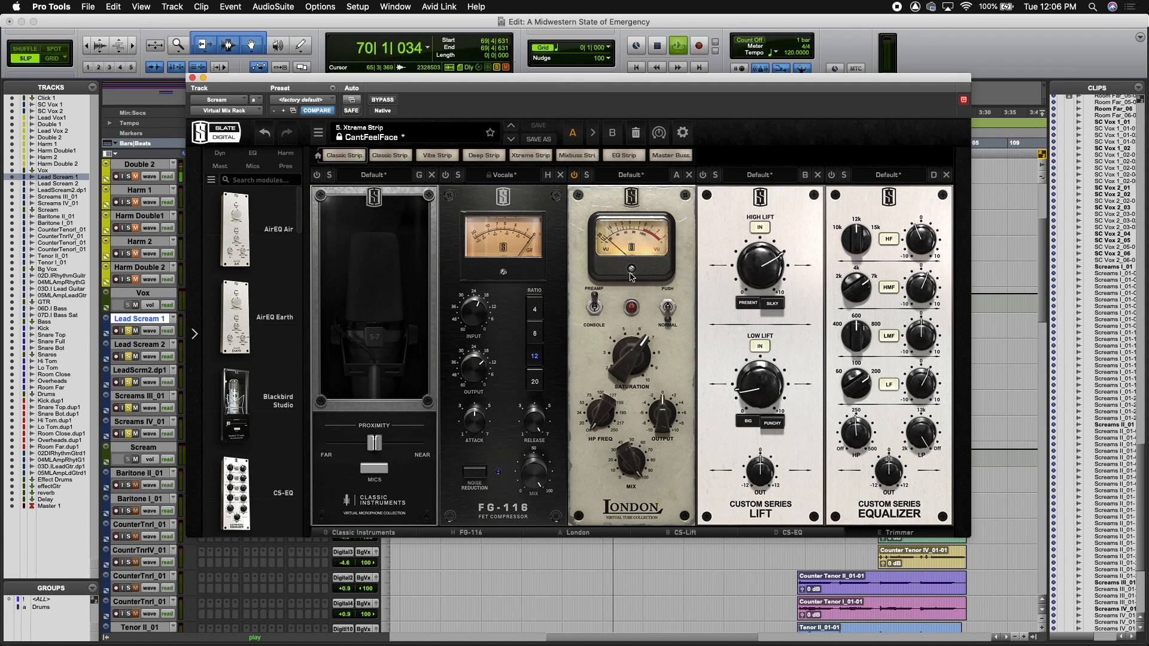
pyautogui.click(575, 175)
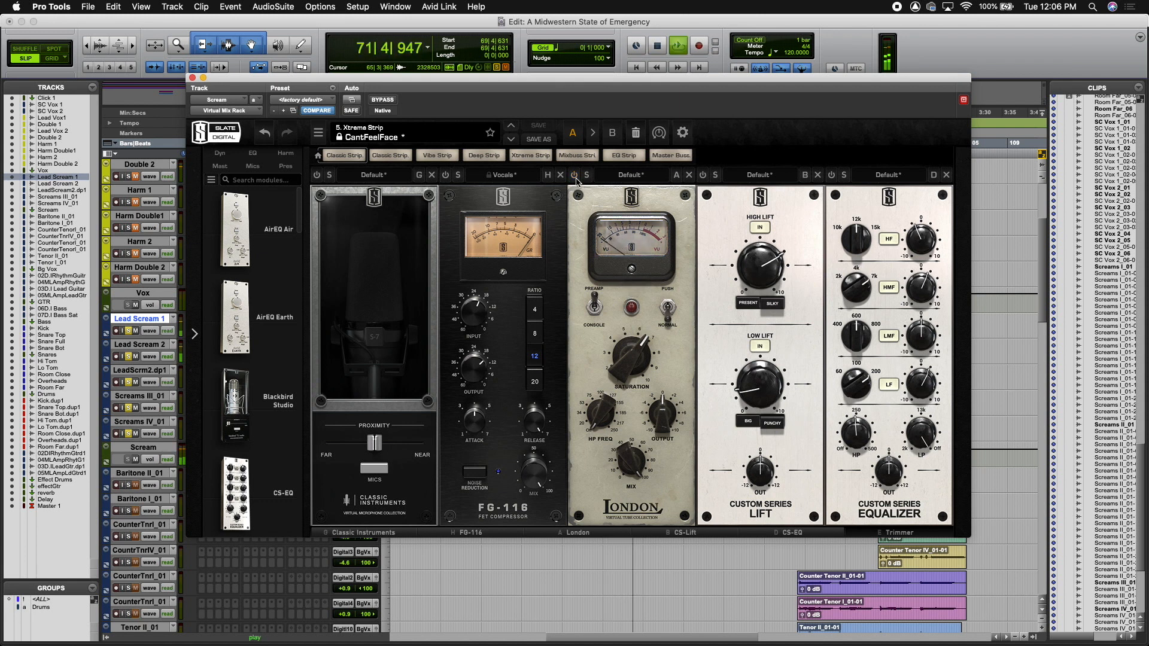
pyautogui.click(575, 175)
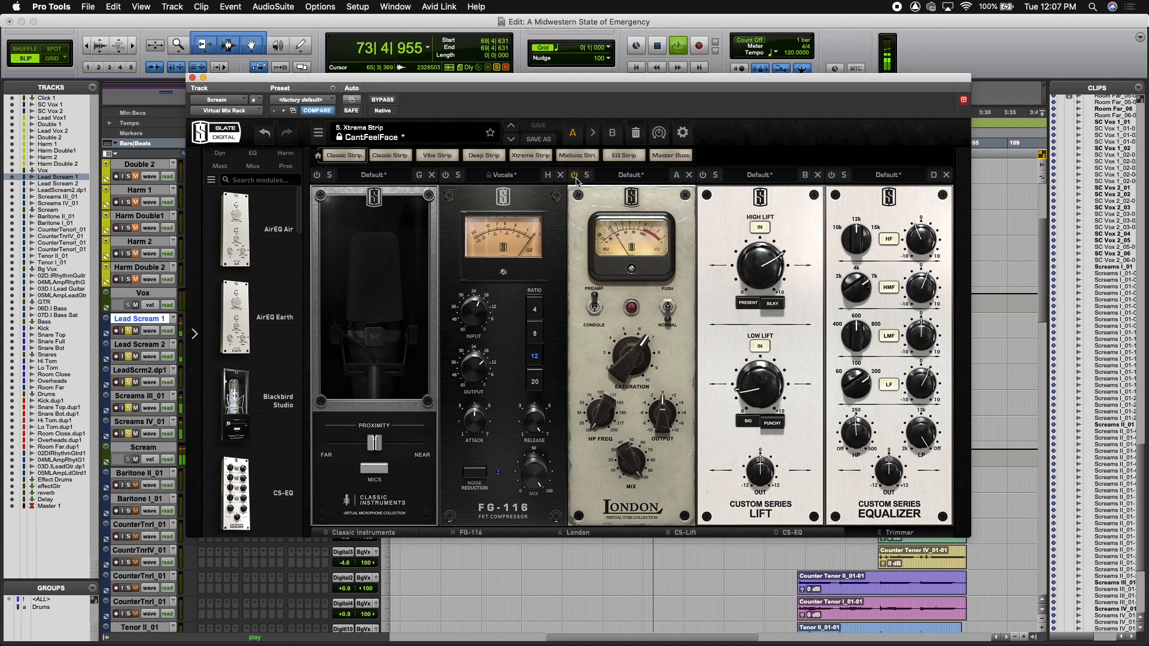
pyautogui.press('space')
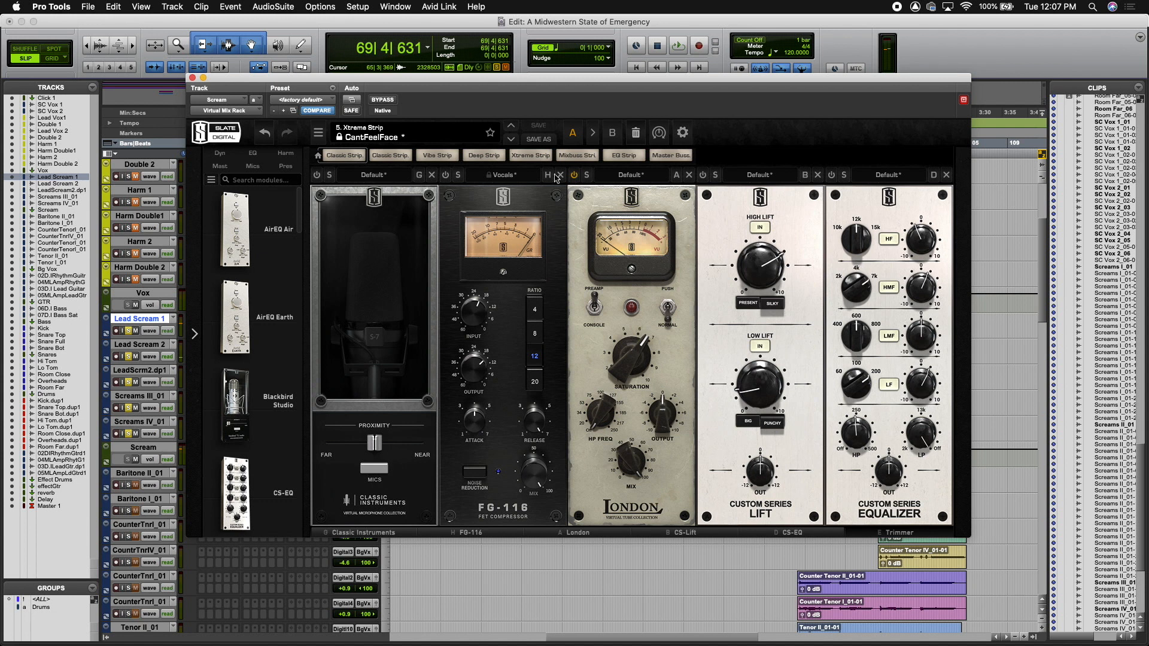
# Step: Enable the FG-116 and Classic Instruments modules alongside London and audition the screams through all three
pyautogui.click(445, 175)
pyautogui.click(317, 175)
pyautogui.press('space')
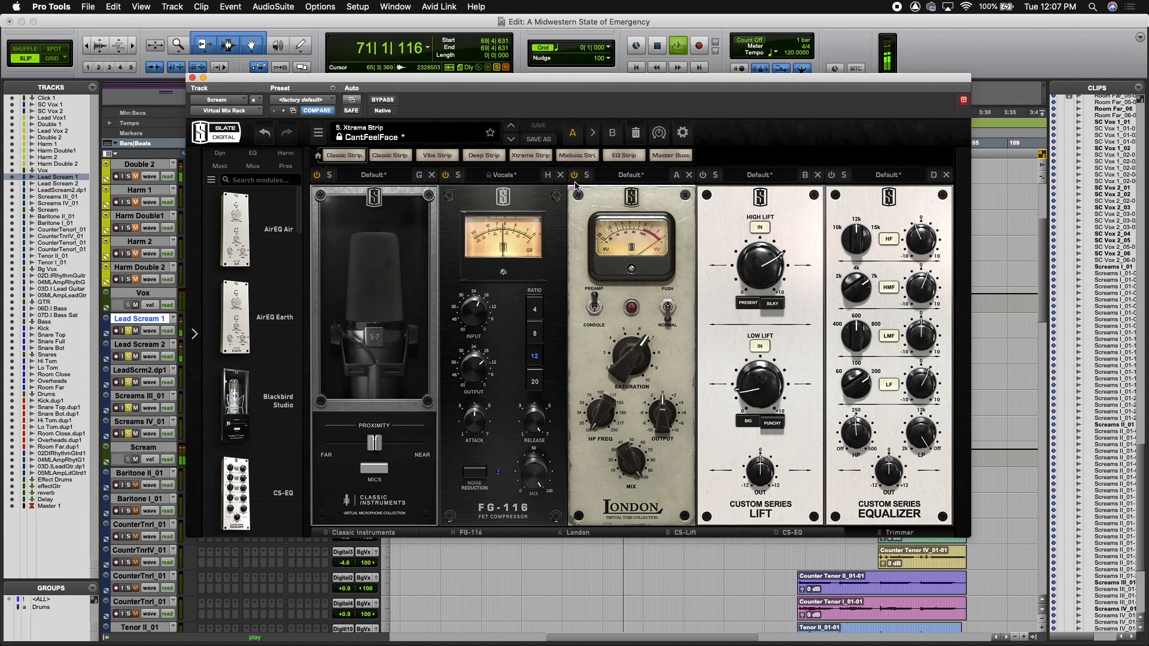
pyautogui.press('space')
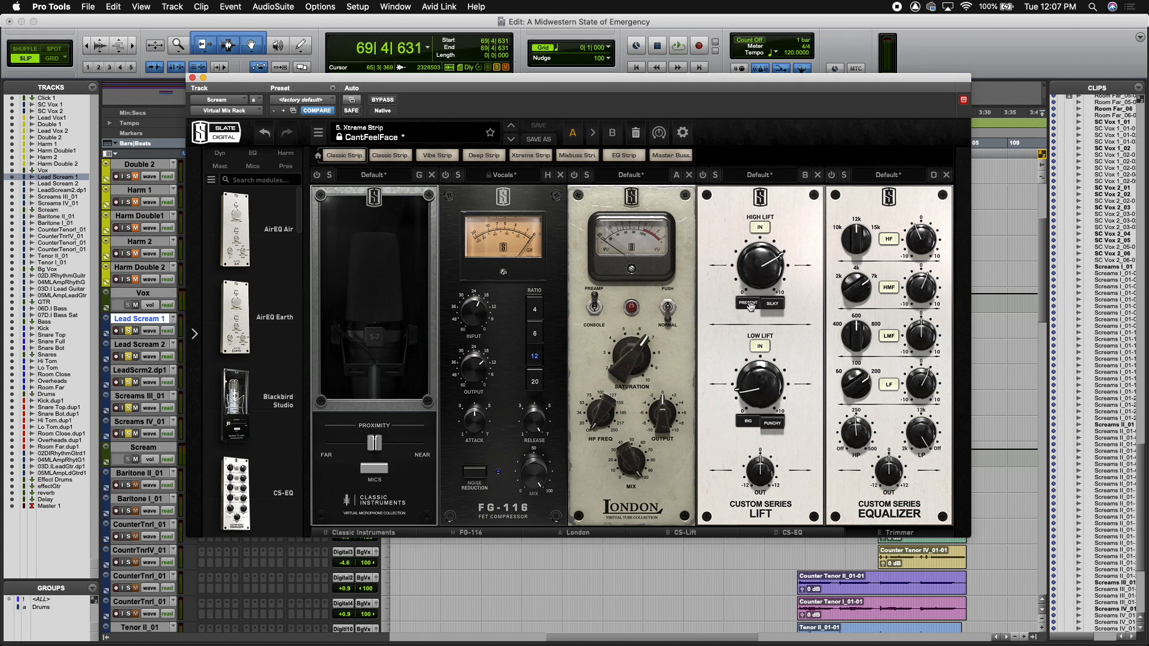
# Step: Try the Silky and Present options of the CS-Lift's High Lift, keep Present, and audition the screams with CS-Lift enabled
pyautogui.click(773, 304)
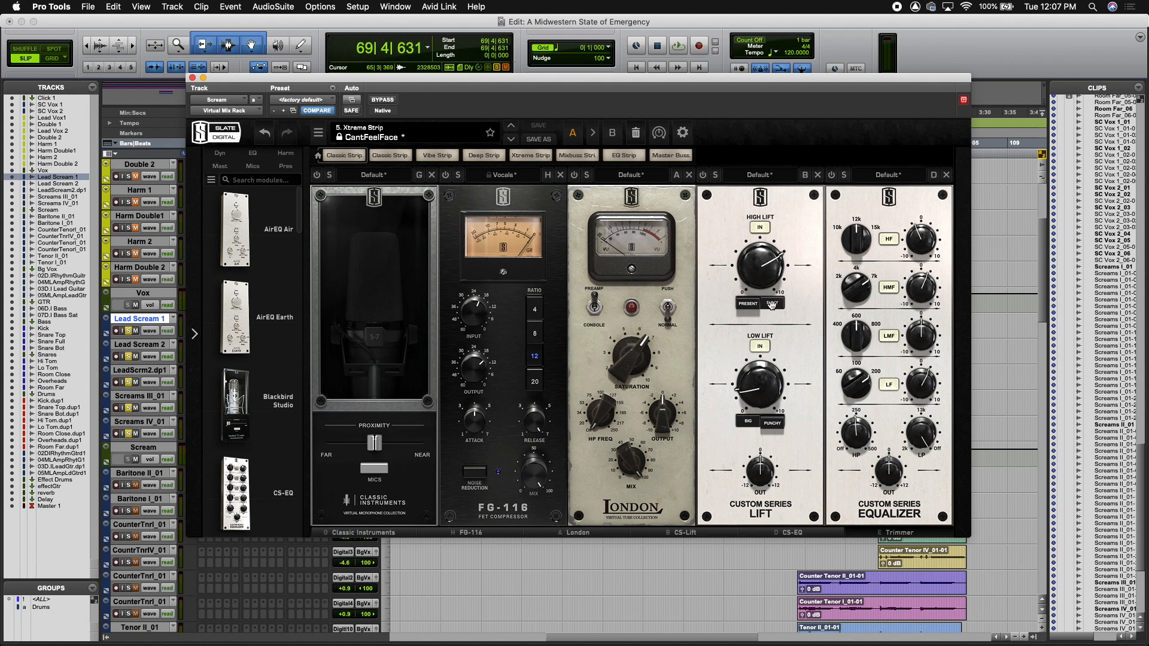
pyautogui.click(746, 306)
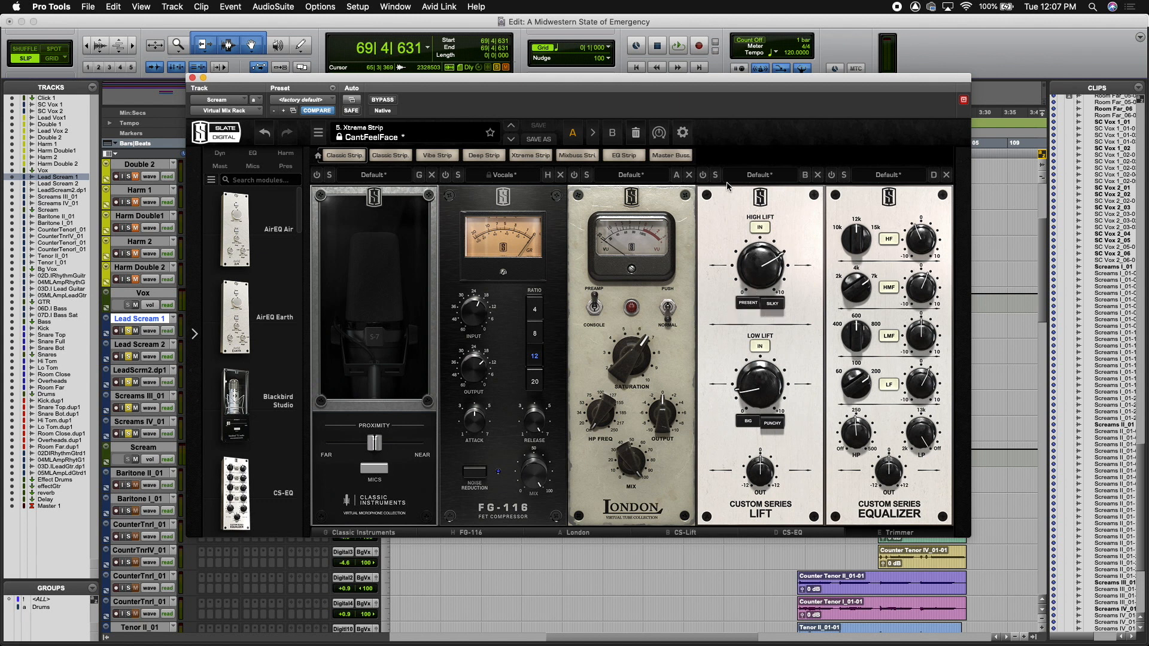
pyautogui.press('space')
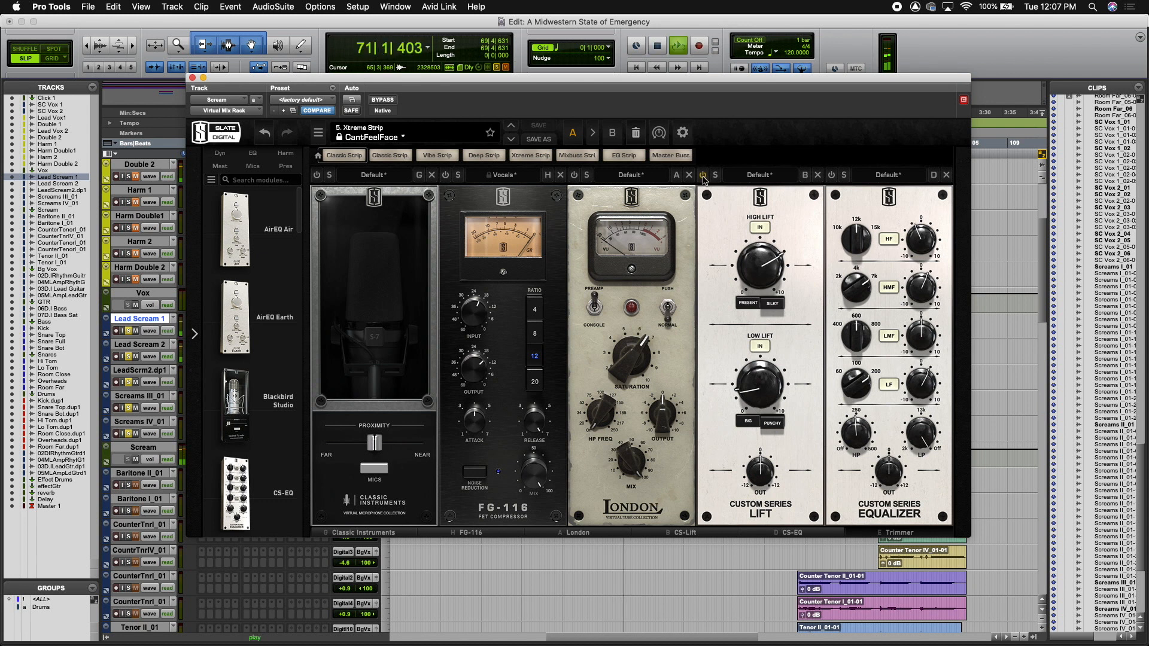
pyautogui.click(704, 178)
pyautogui.press('space')
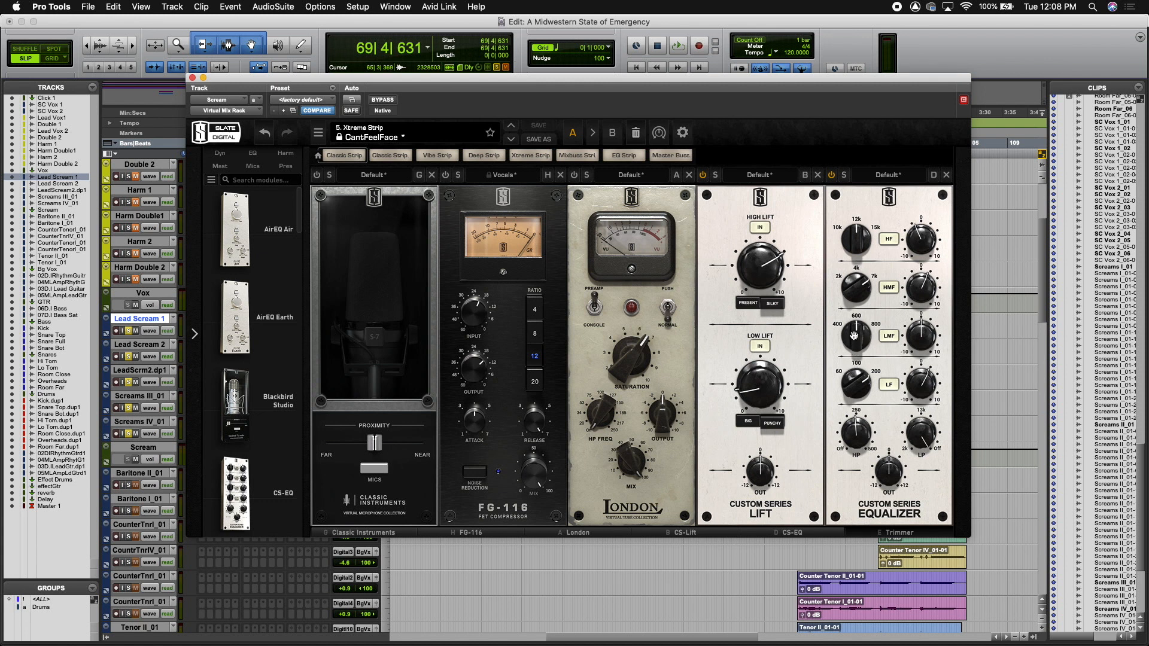
# Step: Audition the screams through the Custom Series Equalizer with CS-Lift off, and re-enable CS-Lift
pyautogui.press('space')
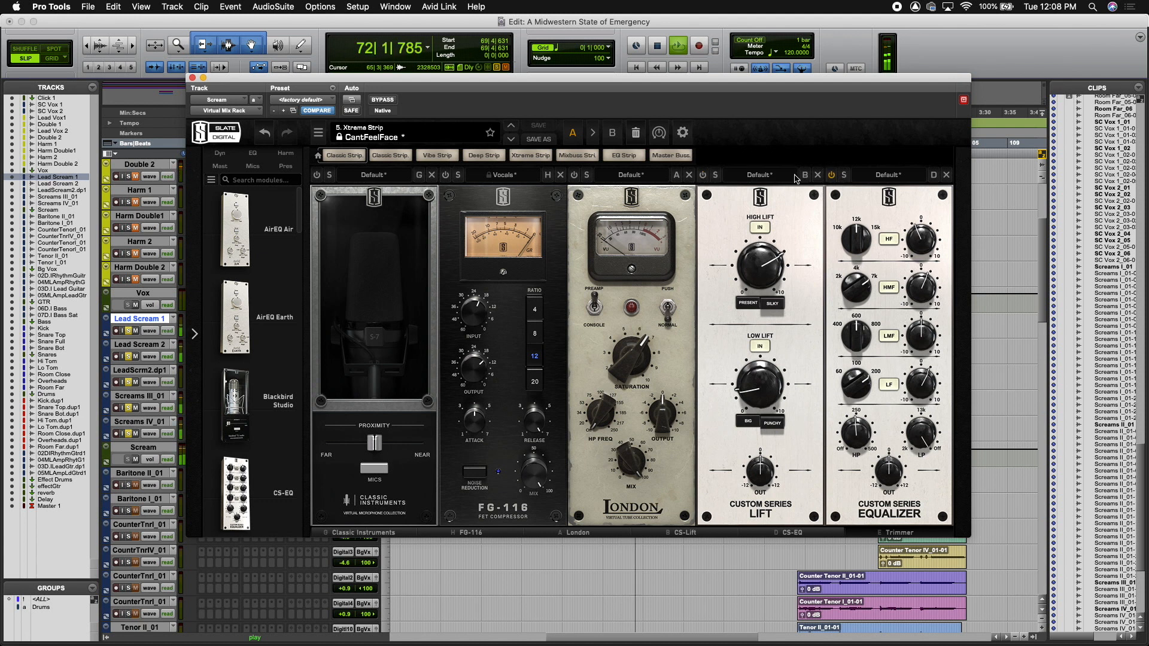
pyautogui.click(702, 175)
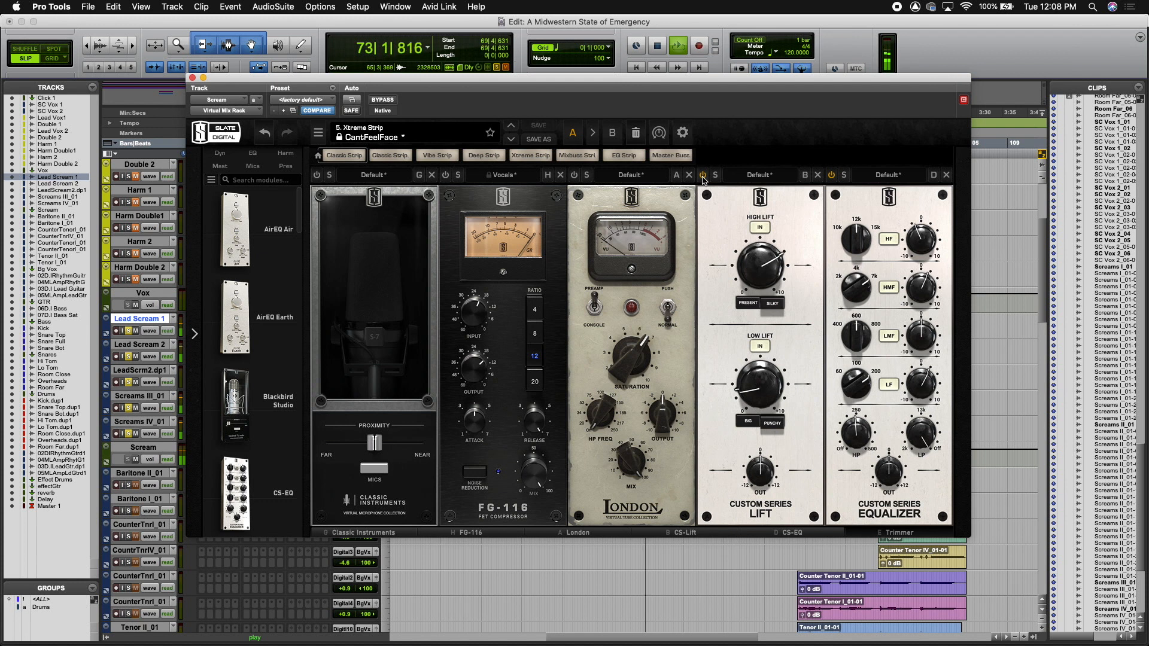
pyautogui.press('space')
# Step: Enable the London, FG-116 and Classic Instruments modules again, audition the full chain, and close the Virtual Mix Rack
pyautogui.click(574, 175)
pyautogui.click(445, 175)
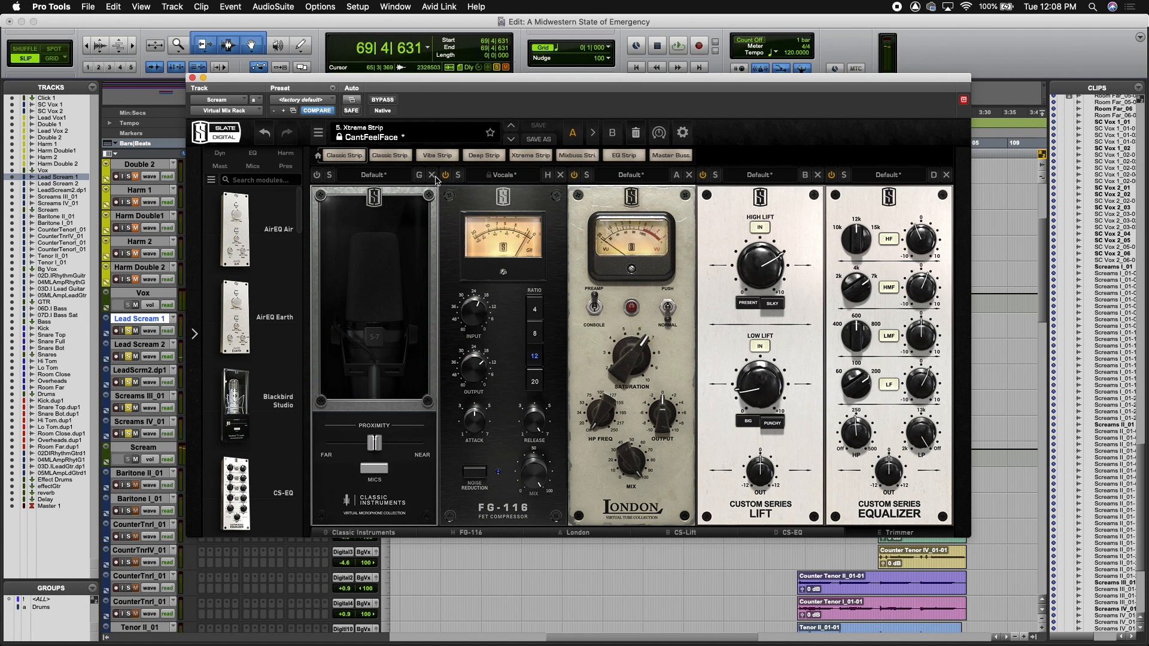
pyautogui.click(316, 175)
pyautogui.press('space')
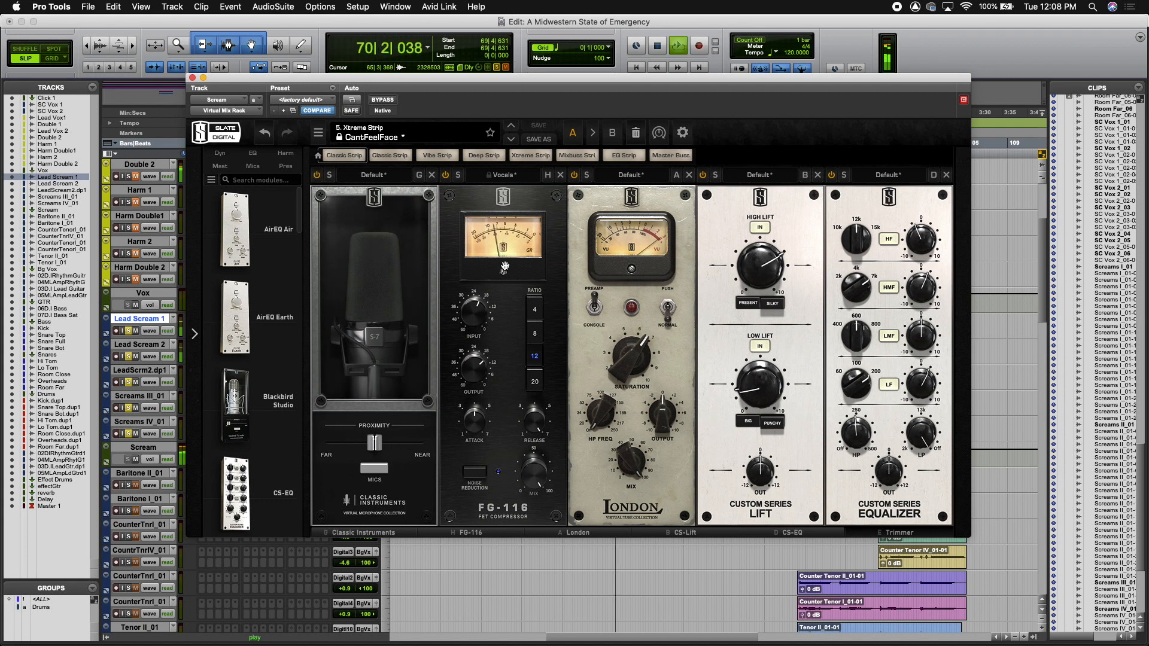
pyautogui.click(192, 77)
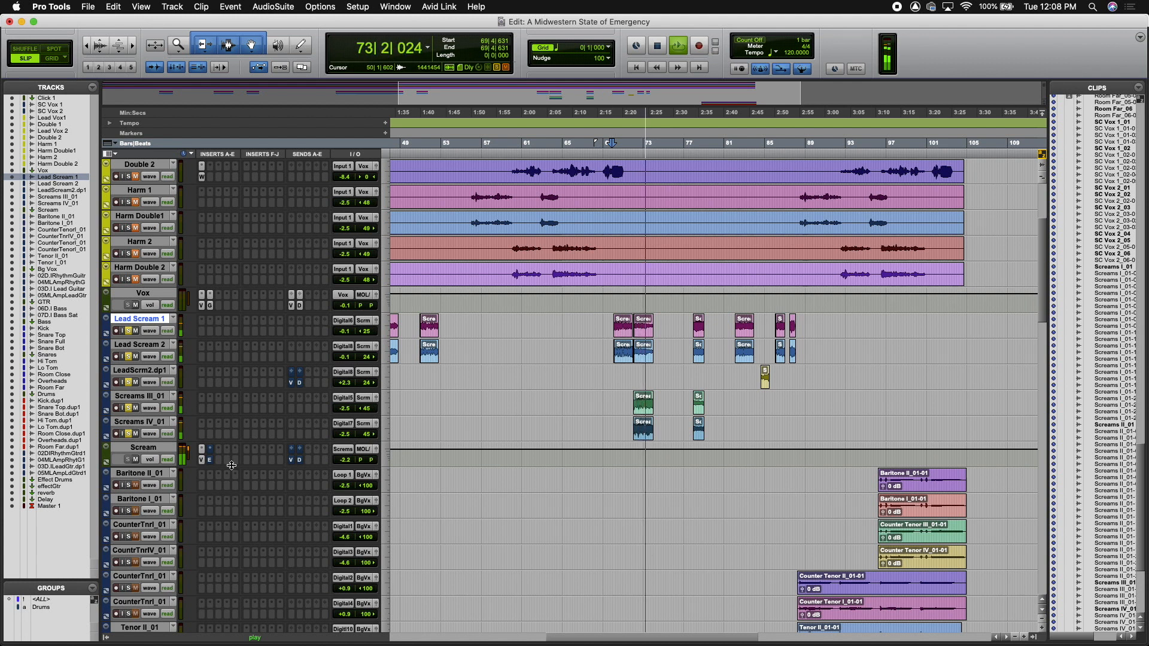
pyautogui.press('space')
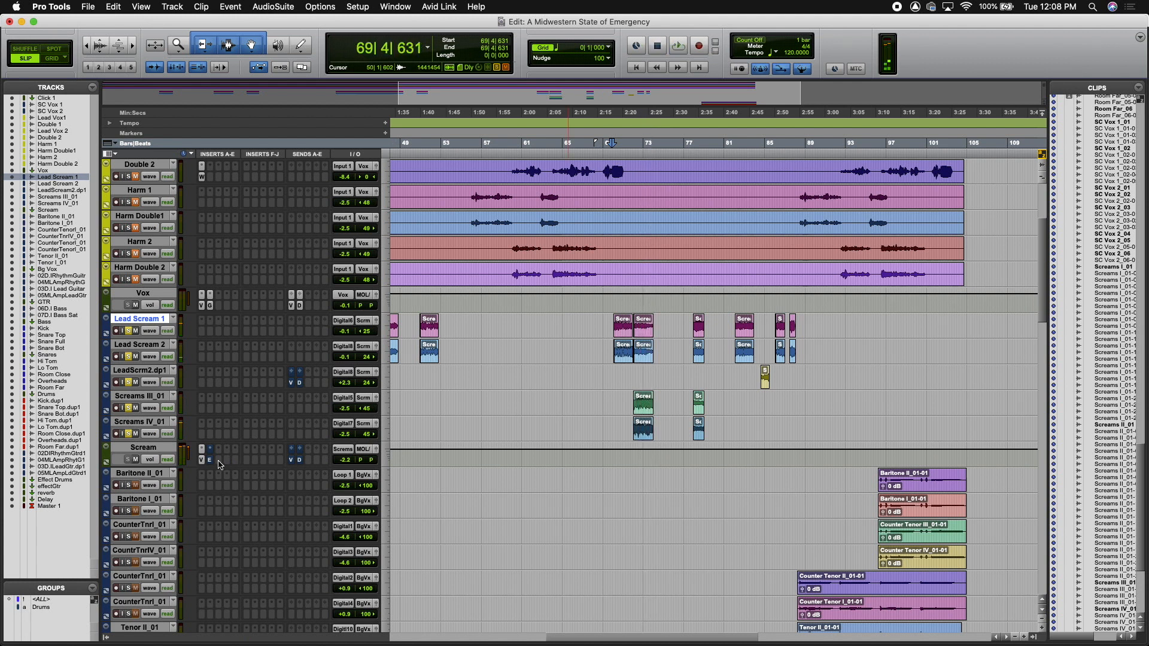
# Step: Open the EKramer DR insert on the Scream bus and examine its Sensitivity, Treble and Compress controls
pyautogui.click(210, 459)
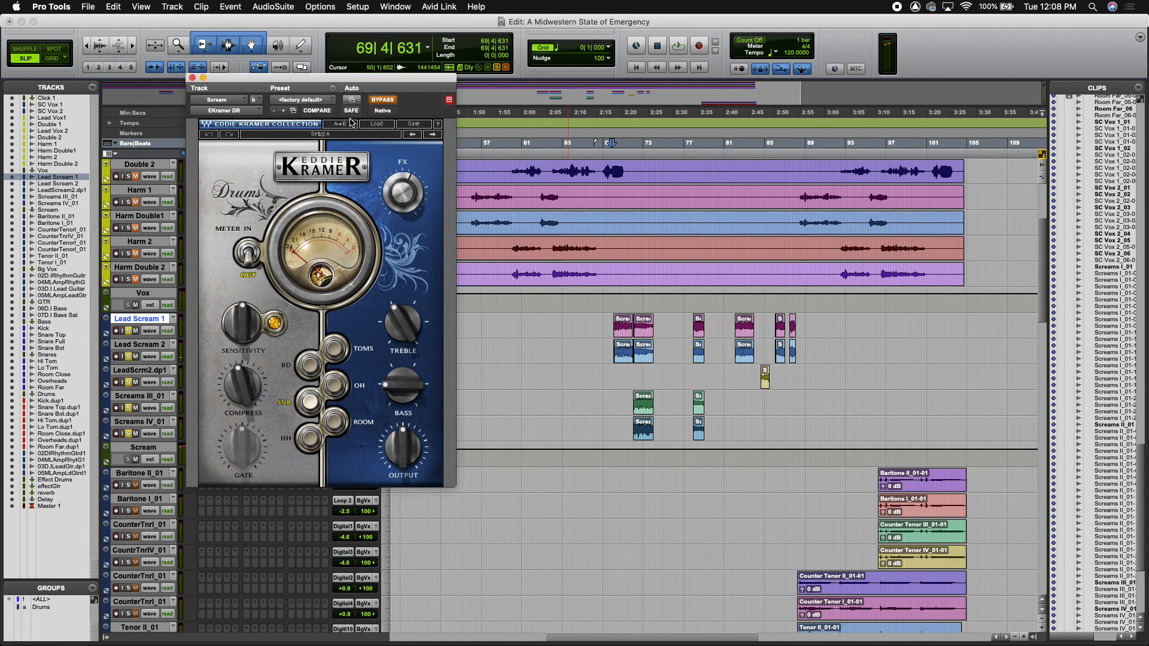
pyautogui.moveTo(330, 82); pyautogui.dragTo(481, 125)
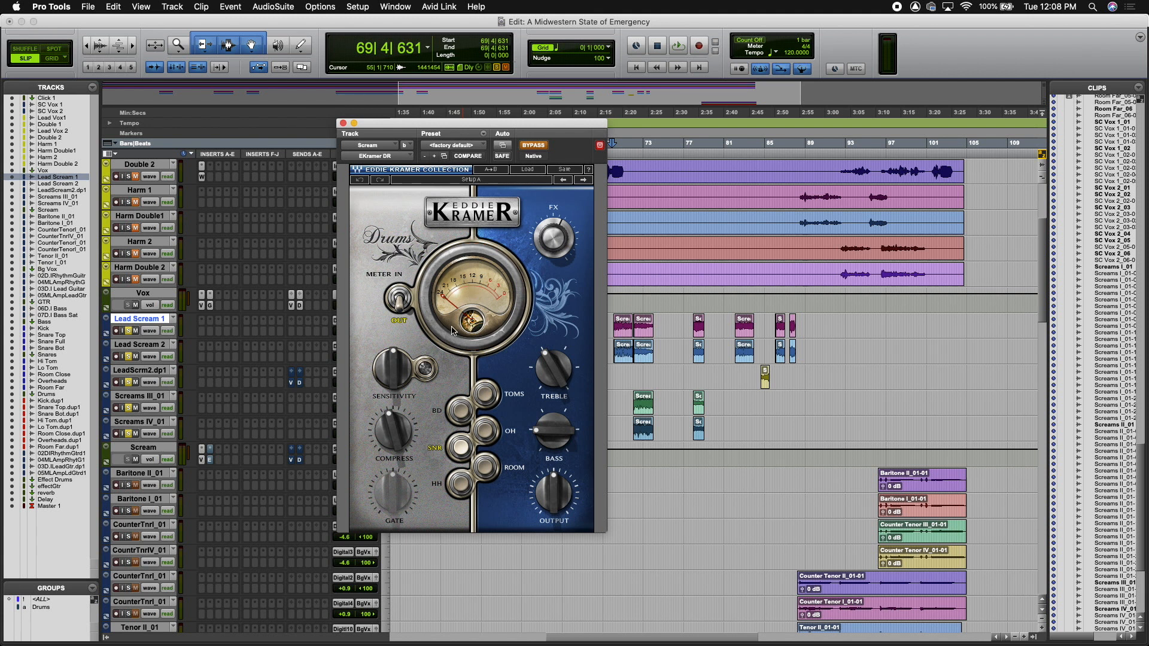
pyautogui.moveTo(392, 358)
pyautogui.moveTo(544, 359)
pyautogui.moveTo(410, 440)
# Step: Play the screams while comparing EKramer DR bypassed and active, leave it active, and close the plug-in
pyautogui.press('space')
pyautogui.click(539, 146)
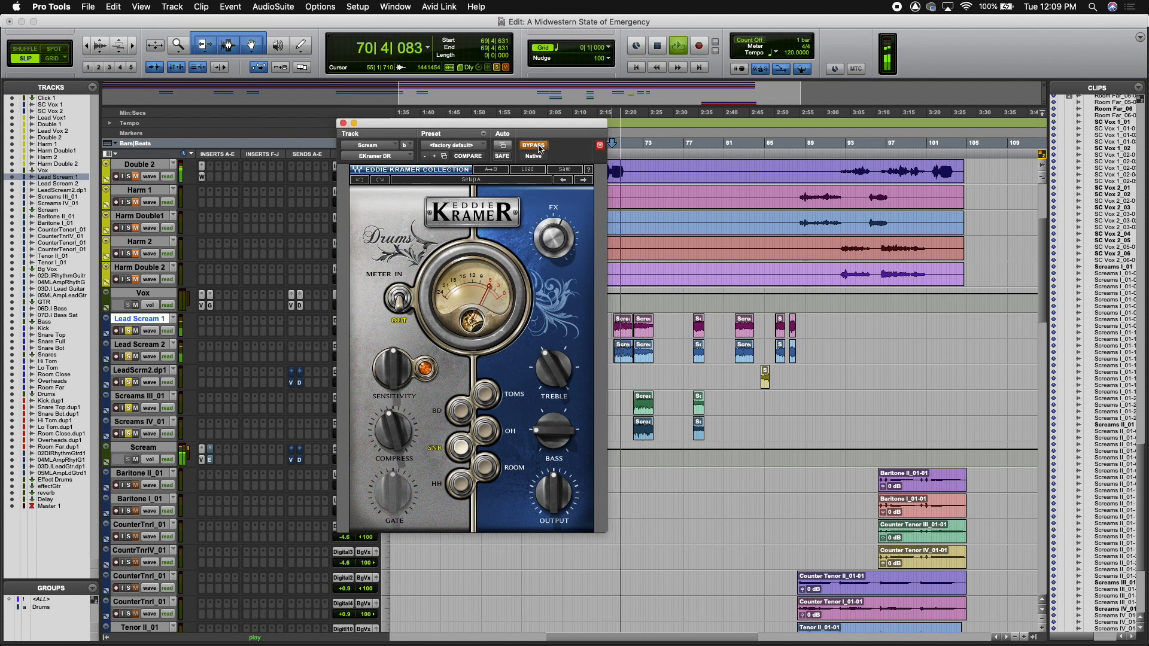
pyautogui.click(538, 147)
pyautogui.click(538, 147)
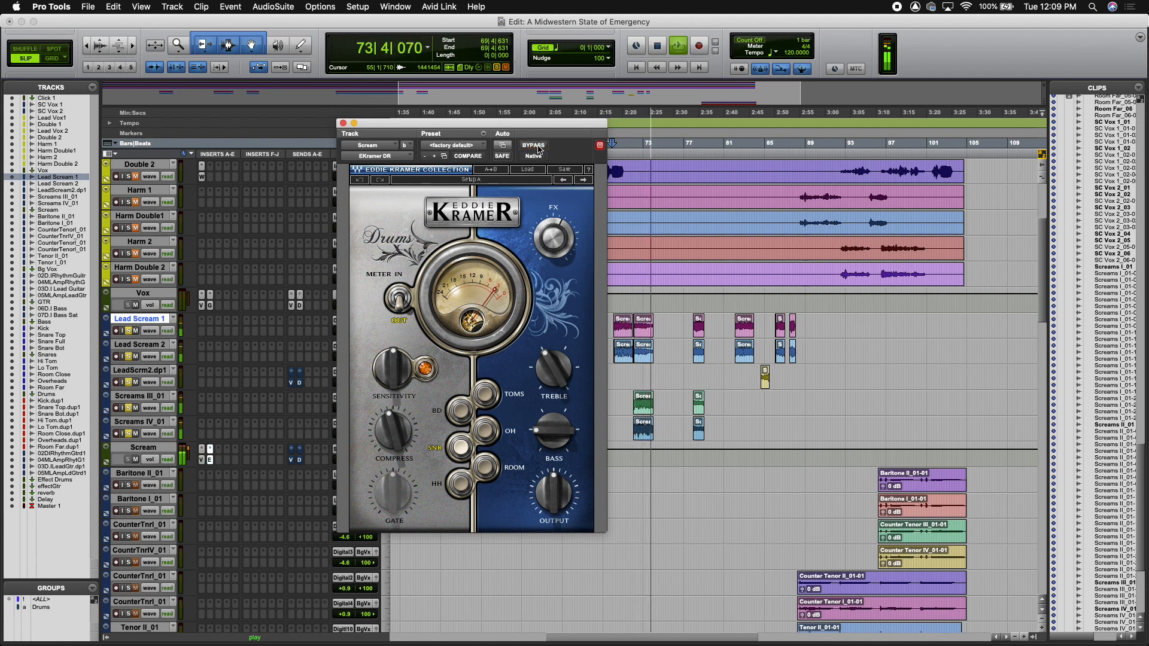
pyautogui.press('space')
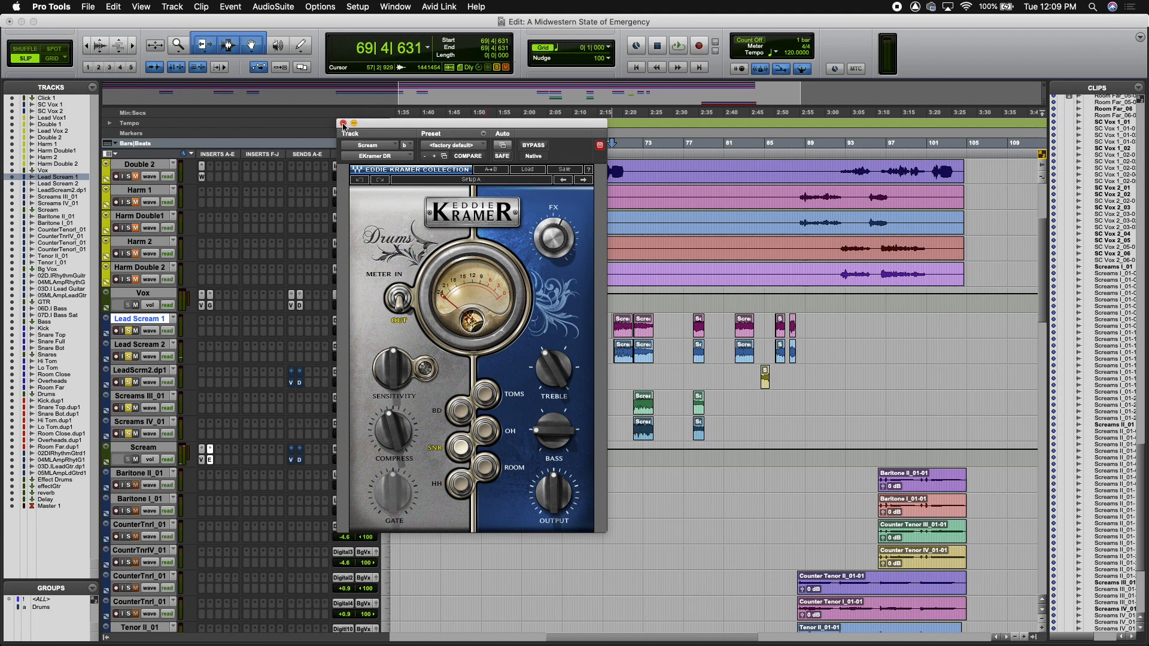
pyautogui.click(343, 123)
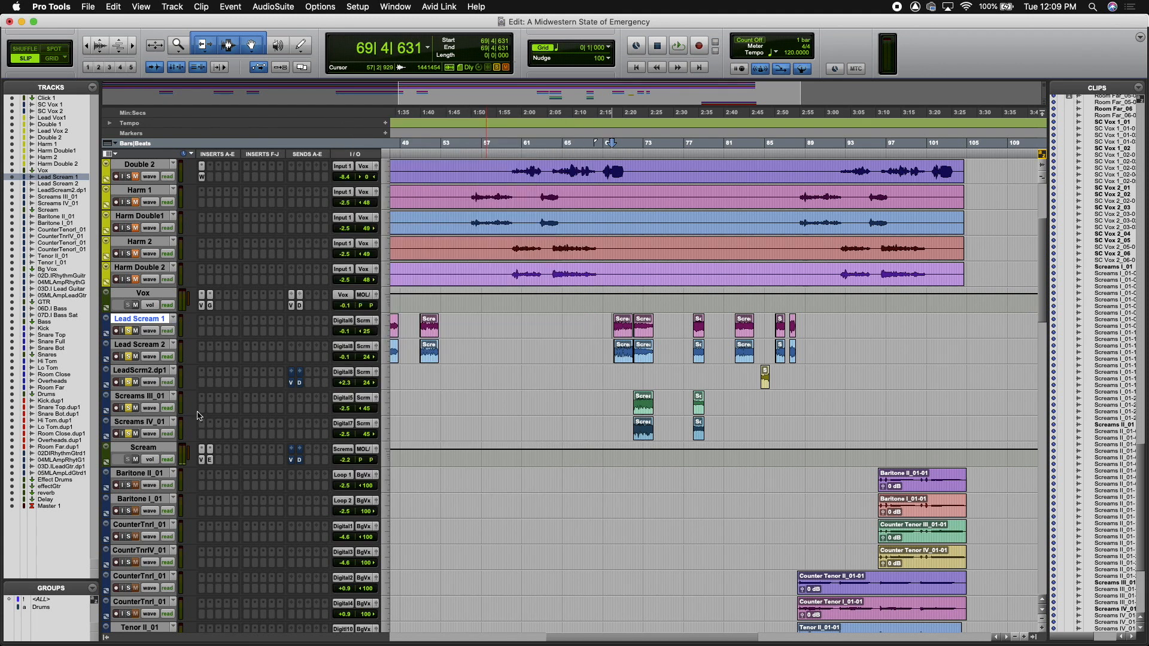
# Step: Select the tracks from Lead Scream 1 through Scream and toggle the bypass of the Scream bus's two inserts
pyautogui.keyDown('shift'); pyautogui.click(149, 450); pyautogui.keyUp('shift')
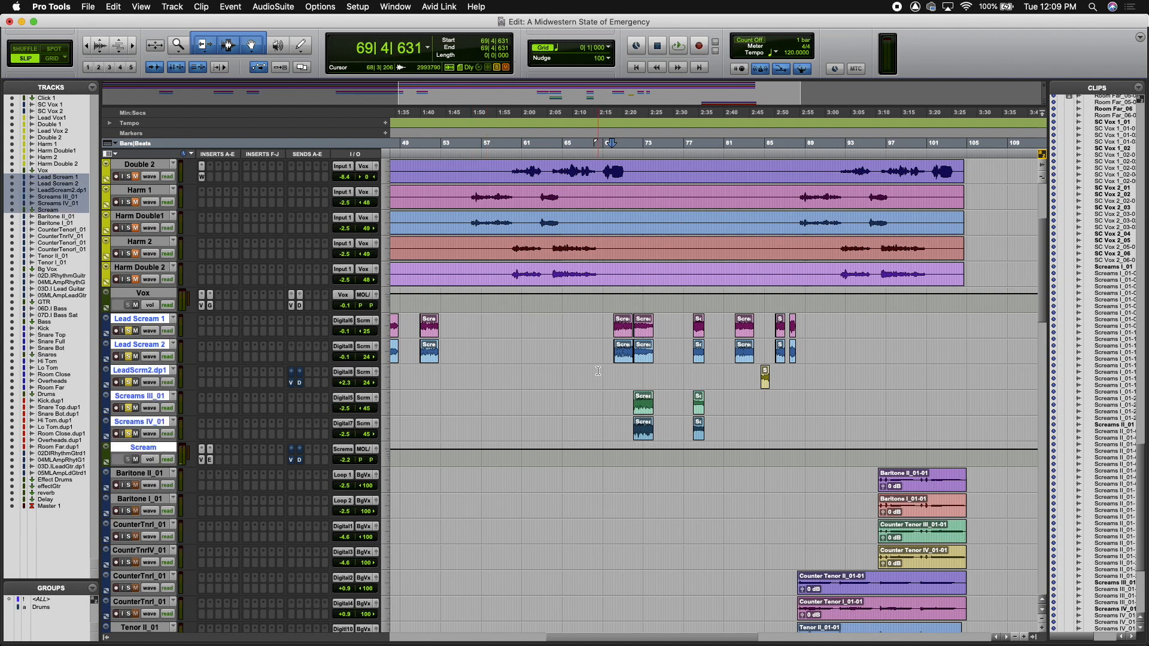
pyautogui.click(202, 459)
pyautogui.click(345, 128)
pyautogui.keyDown('super'); pyautogui.click(201, 459); pyautogui.keyUp('super')
pyautogui.keyDown('super'); pyautogui.click(209, 460); pyautogui.keyUp('super')
# Step: Play the screams, unmute the Scream bus's Verb send, and set its level to about -30.6 dB
pyautogui.press('space')
pyautogui.click(290, 460)
pyautogui.click(901, 206)
pyautogui.click(901, 207)
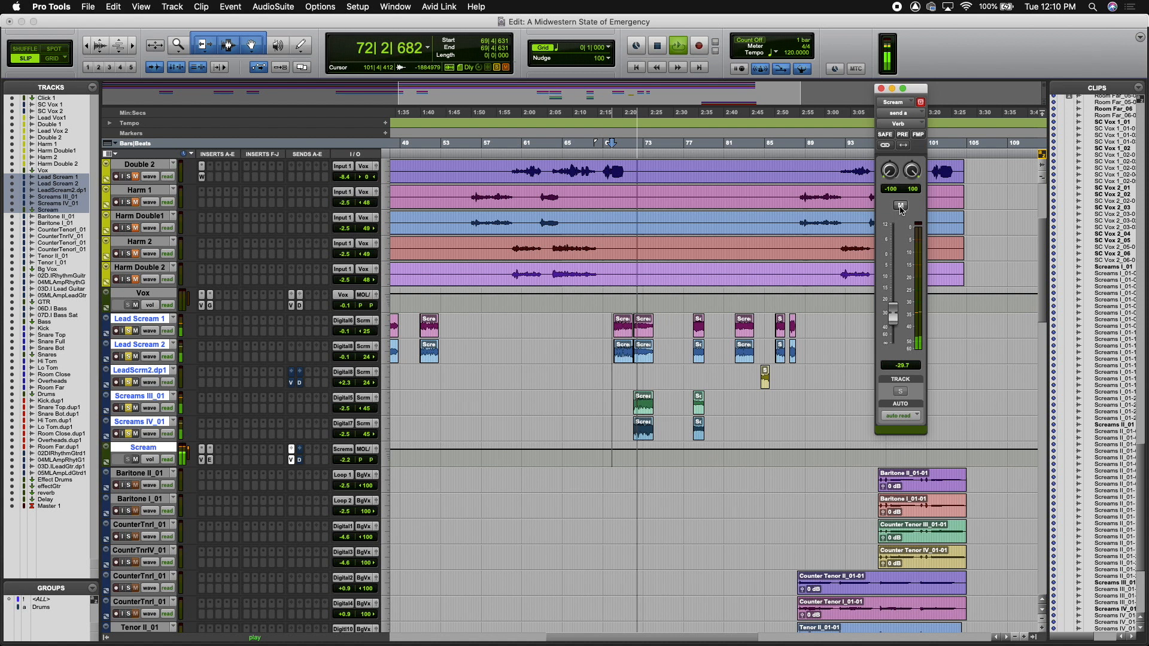
pyautogui.moveTo(892, 314)
pyautogui.mouseDown()
pyautogui.moveTo(899, 255)
pyautogui.moveTo(893, 315)
pyautogui.mouseUp()
# Step: Bring in the Scream bus's Delay send, stop playback, and close the send window
pyautogui.click(299, 459)
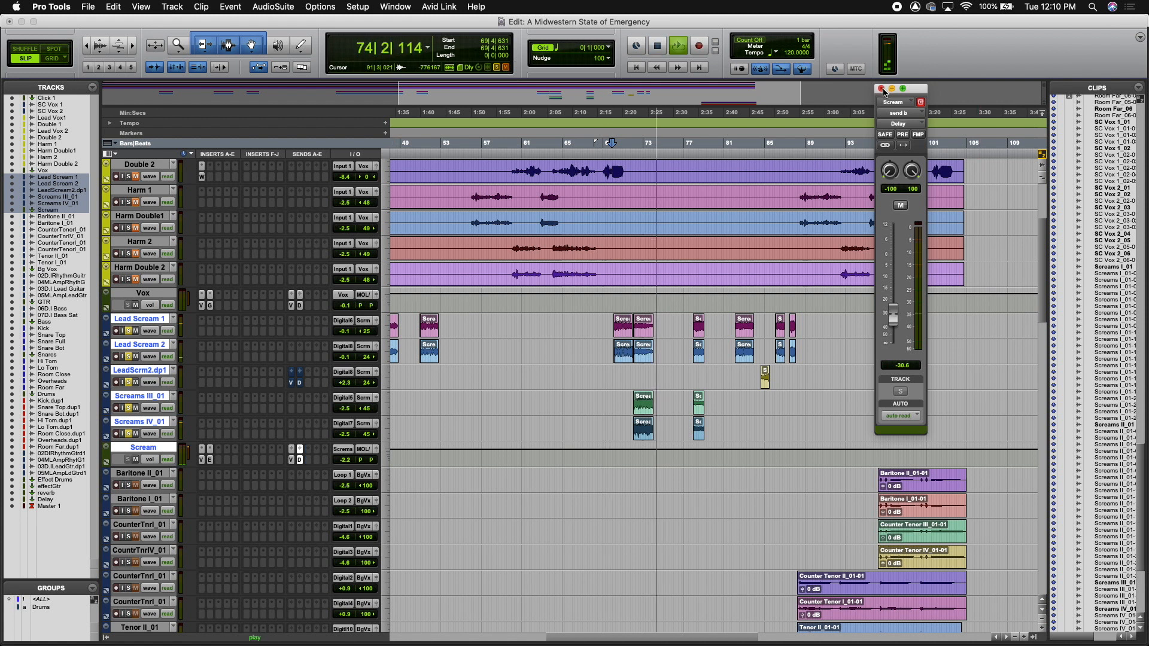
pyautogui.press('space')
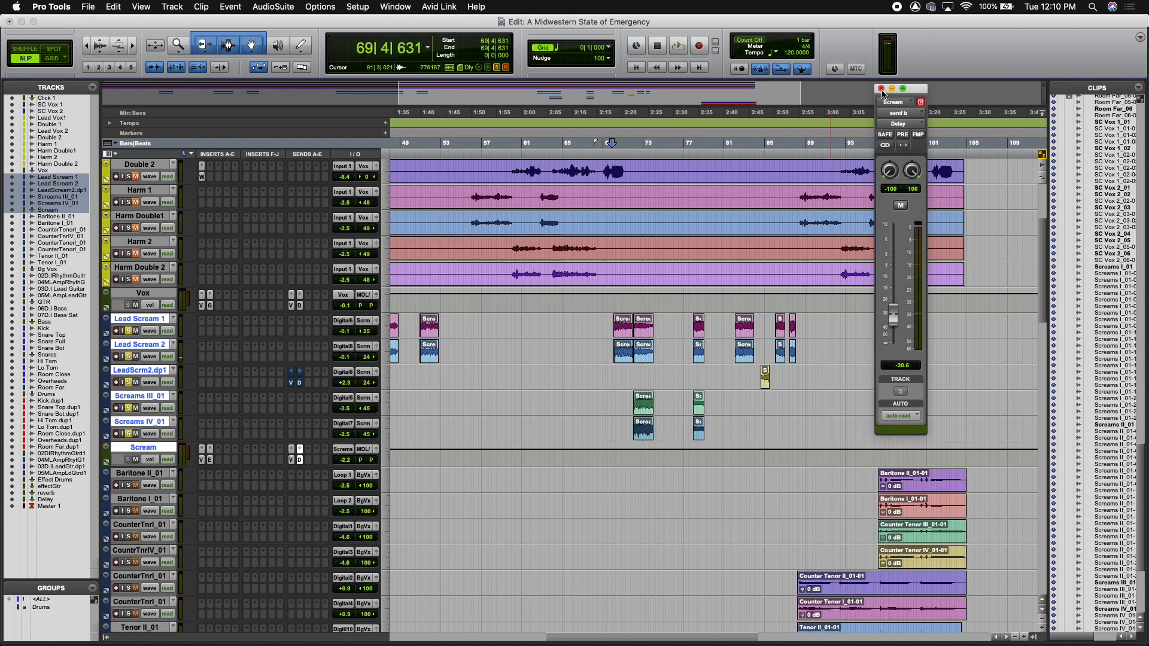
pyautogui.click(881, 89)
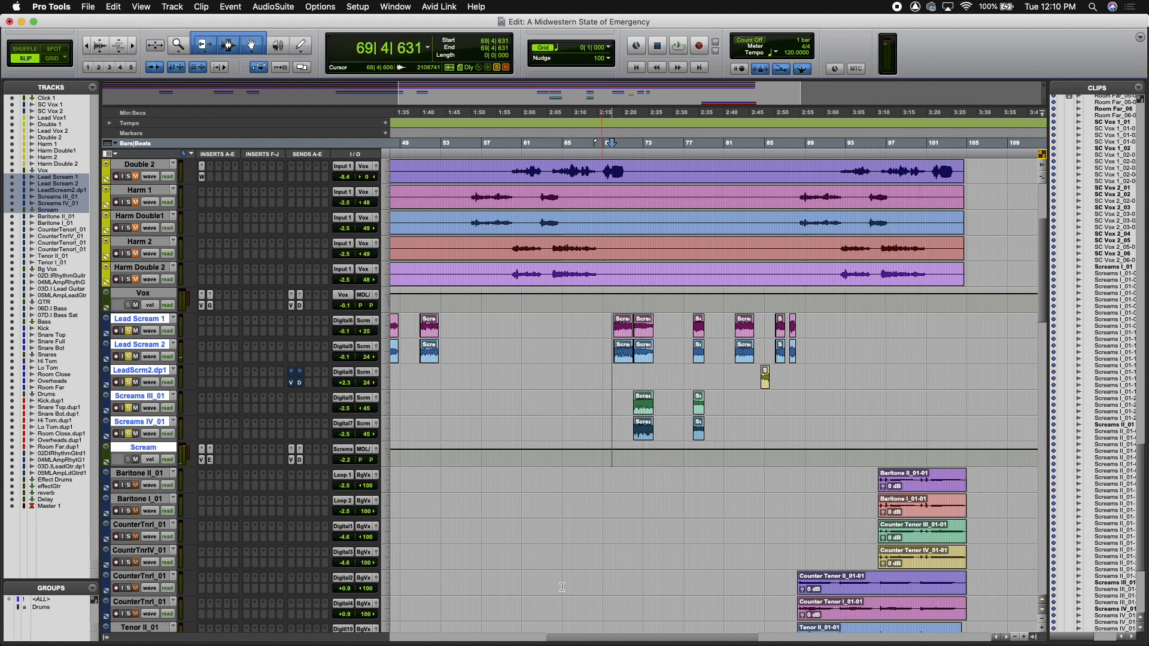
pyautogui.keyDown('shift'); pyautogui.click(149, 426); pyautogui.keyUp('shift')
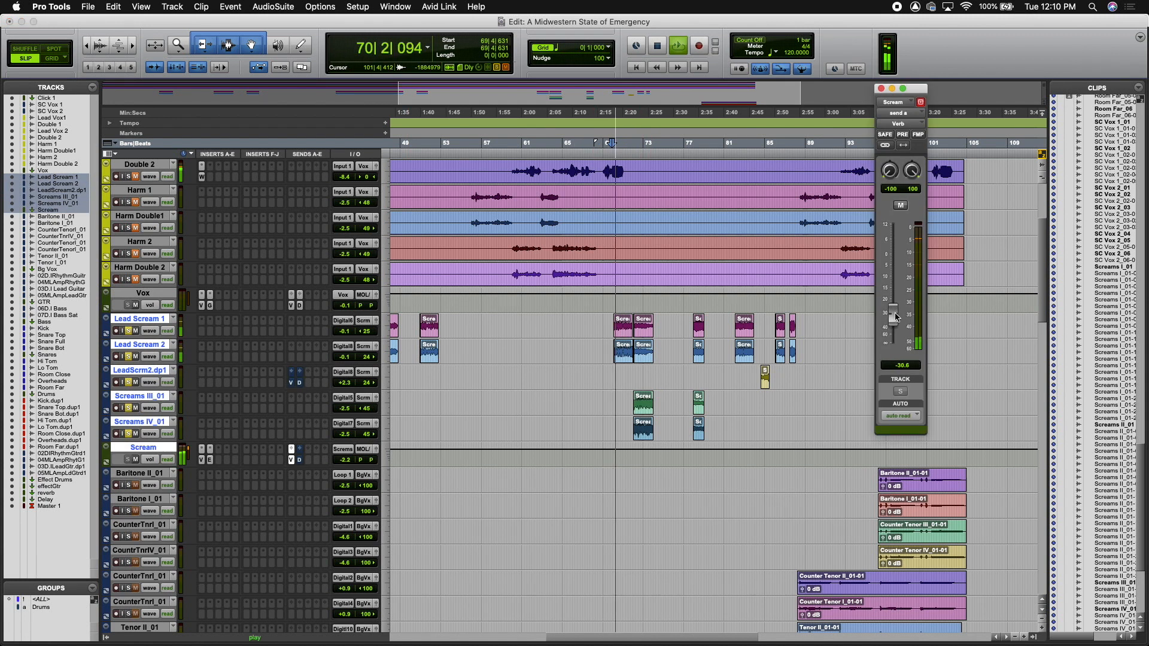
# Step: Raise the Scream bus's Verb send to about -29.7 dB, stop playback, and close the send window
pyautogui.moveTo(894, 315)
pyautogui.mouseDown()
pyautogui.moveTo(895, 274)
pyautogui.moveTo(894, 316)
pyautogui.mouseUp()
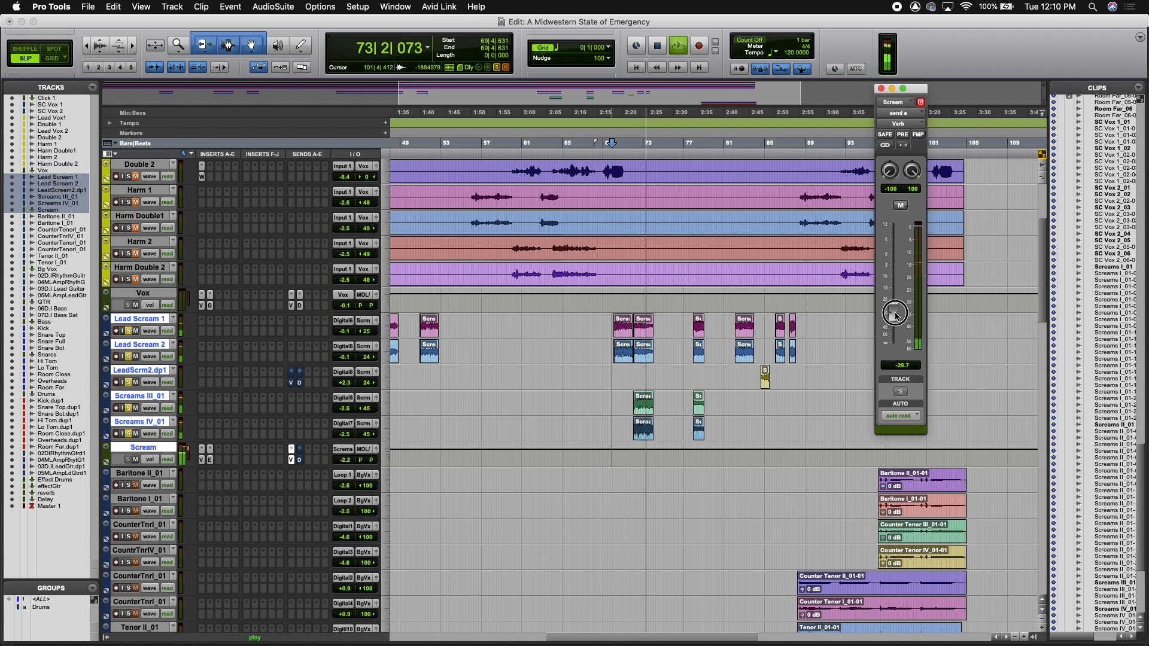
pyautogui.press('space')
pyautogui.click(881, 89)
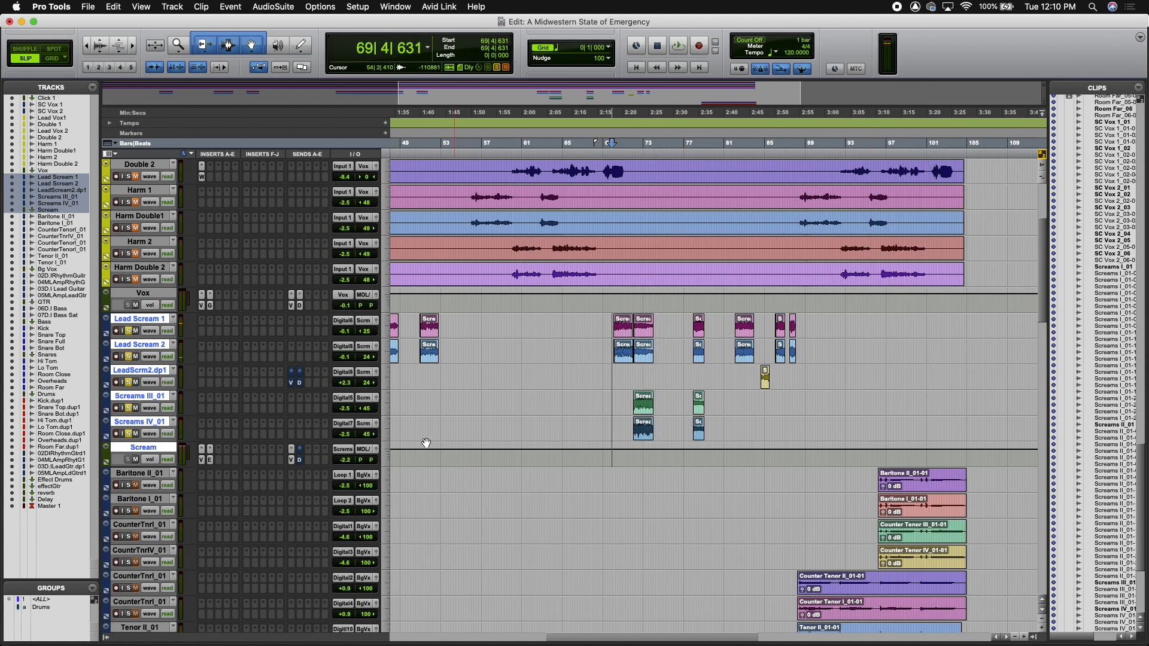
# Step: Unmute the Scream bus's Delay send, set its level to about -30.6 dB during playback, and close the send window
pyautogui.click(299, 449)
pyautogui.click(900, 207)
pyautogui.press('space')
pyautogui.moveTo(895, 320)
pyautogui.mouseDown()
pyautogui.moveTo(899, 257)
pyautogui.moveTo(898, 321)
pyautogui.mouseUp()
pyautogui.press('space')
pyautogui.press('space')
pyautogui.moveTo(895, 315); pyautogui.dragTo(895, 321)
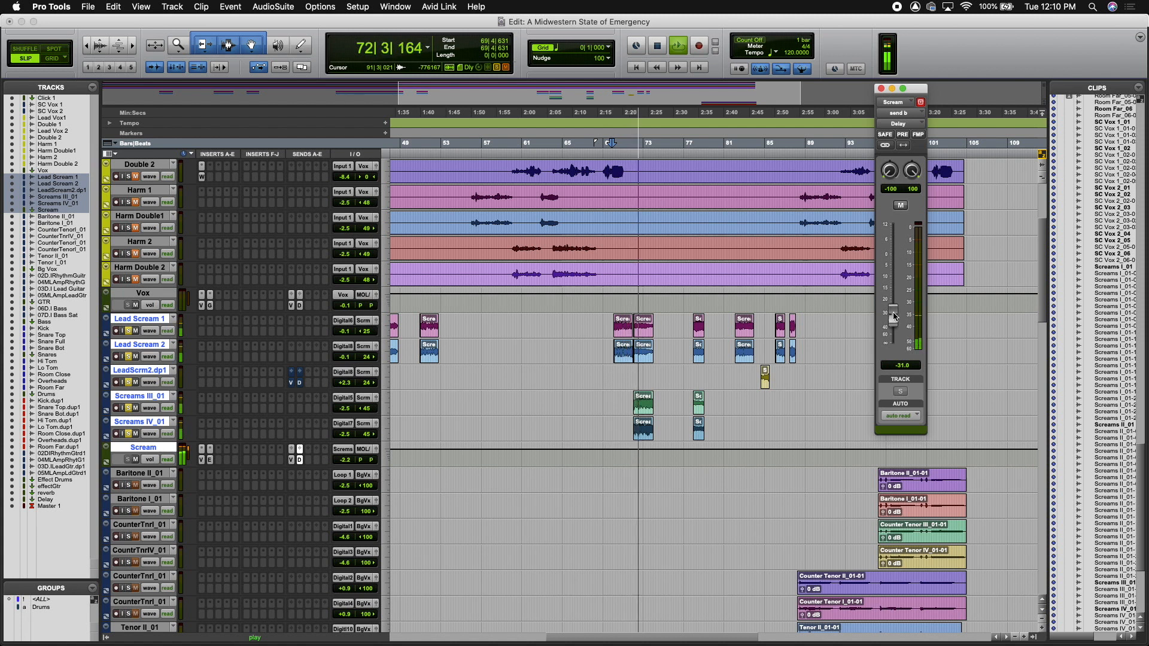
pyautogui.moveTo(895, 318); pyautogui.dragTo(896, 318)
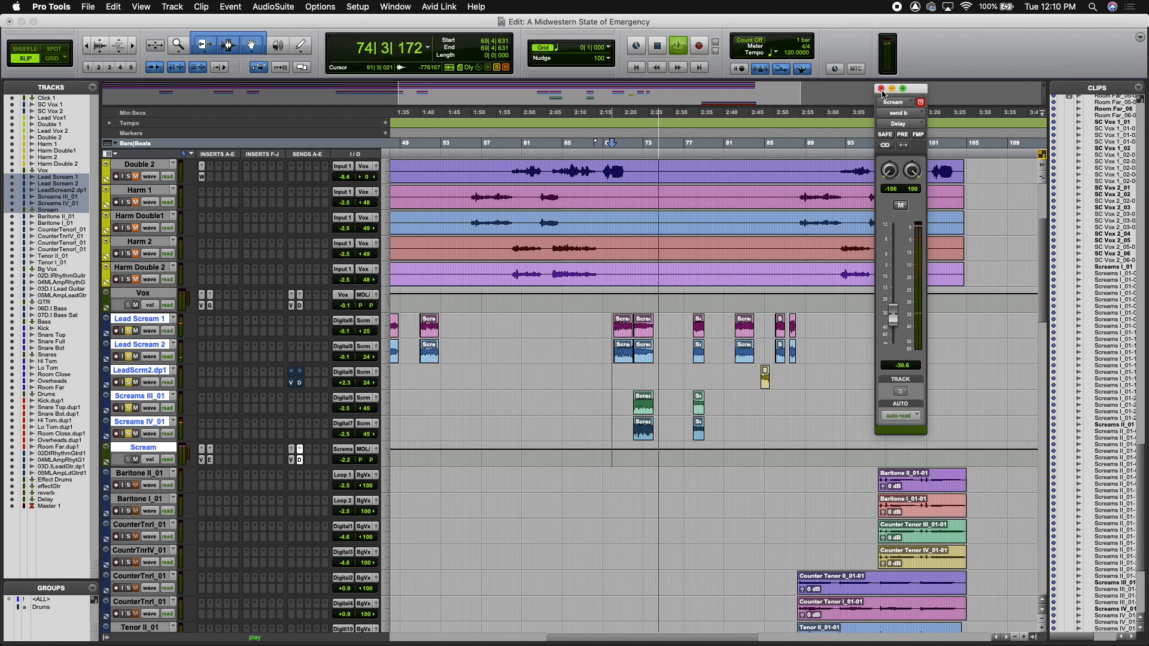
pyautogui.press('space')
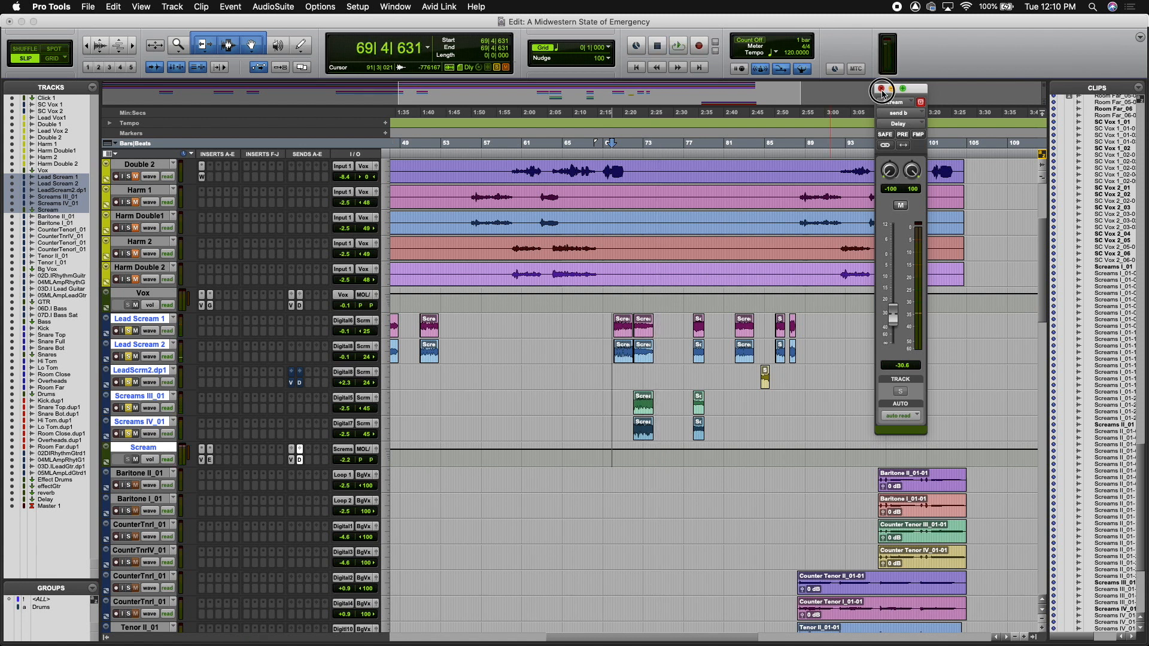
pyautogui.click(880, 88)
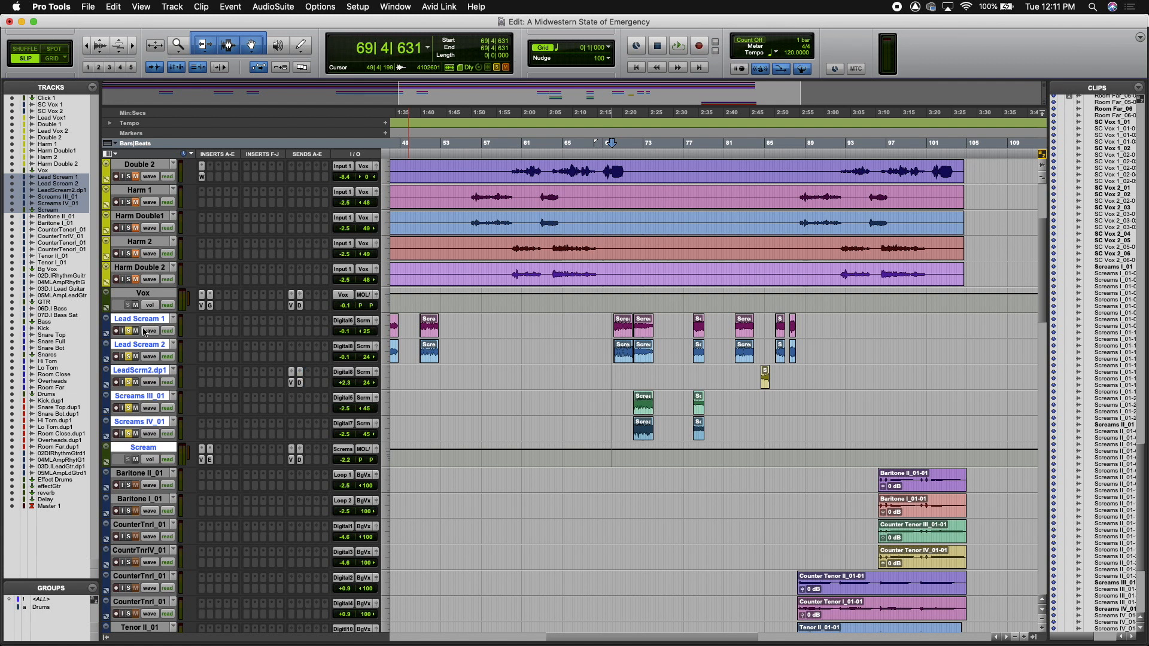
# Step: Unsolo the tracks from Lead Scream 1 through Screams IV_01 and play the screams within the full mix from about bar 68
pyautogui.keyDown('shift'); pyautogui.click(148, 426); pyautogui.keyUp('shift')
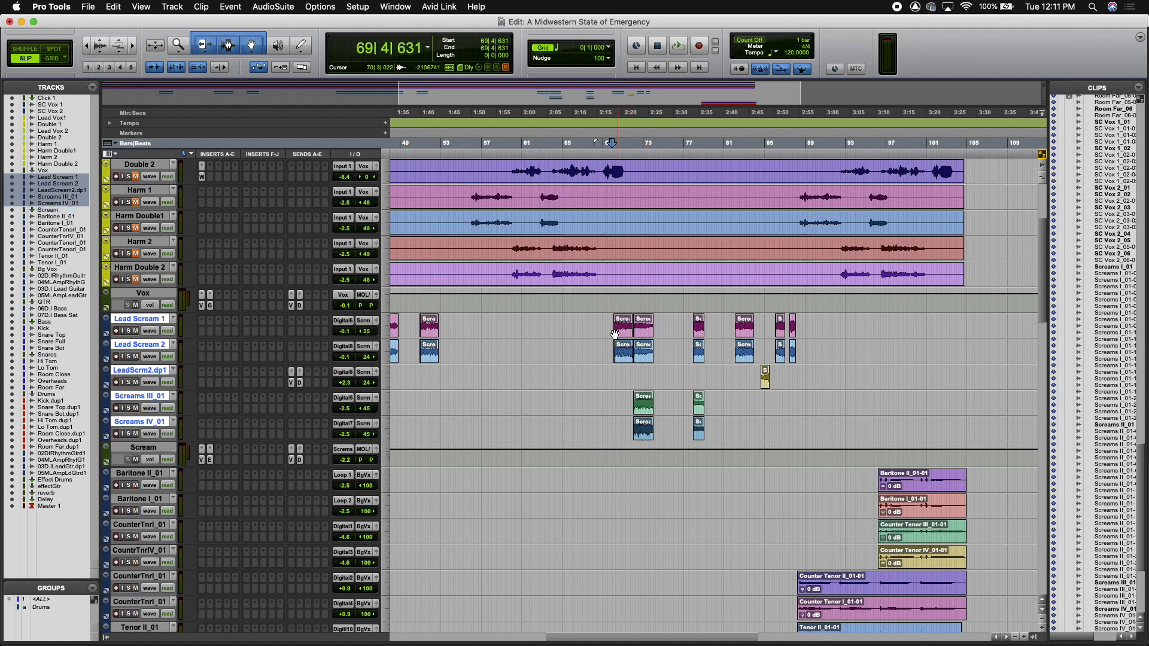
pyautogui.click(594, 321)
pyautogui.press('space')
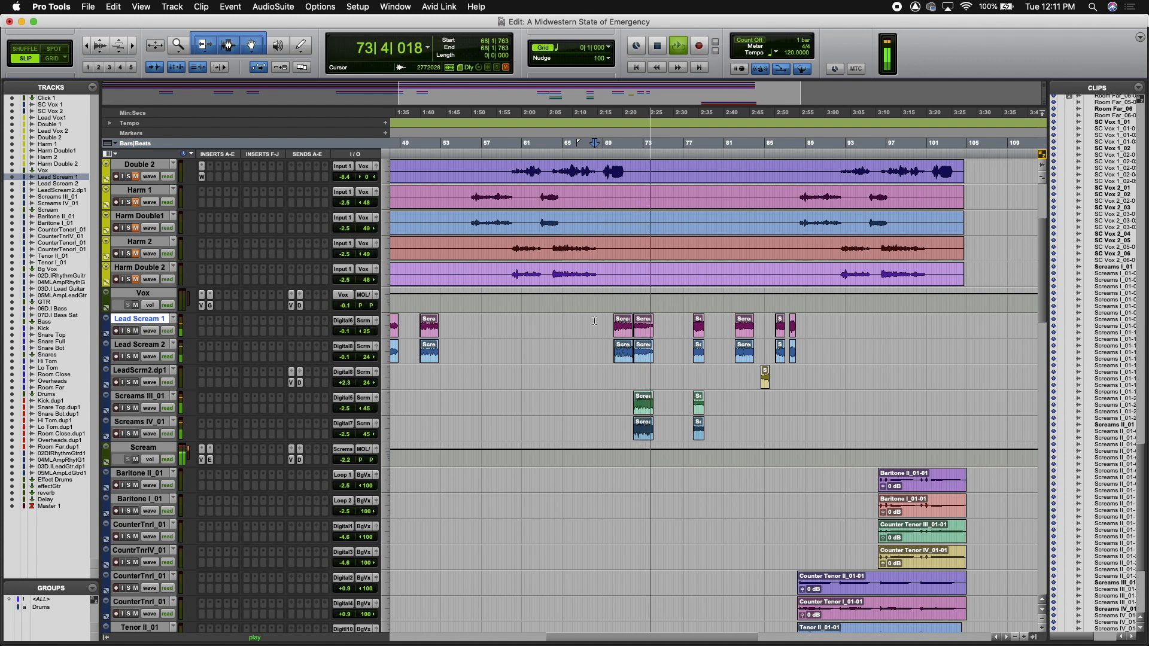
pyautogui.press('space')
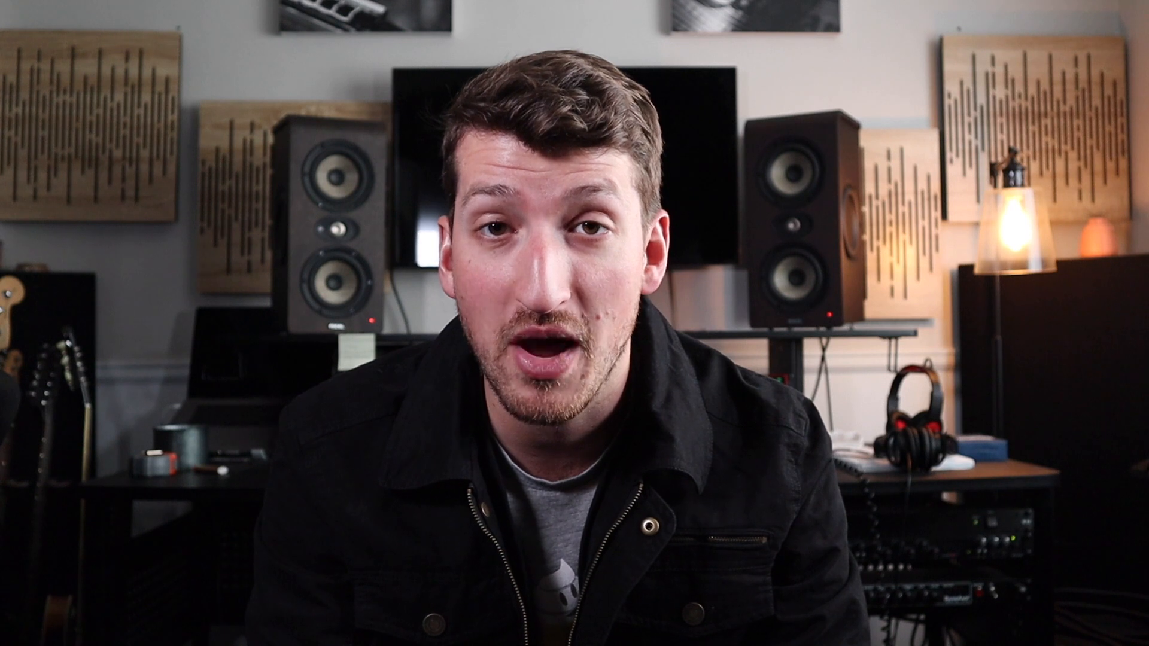